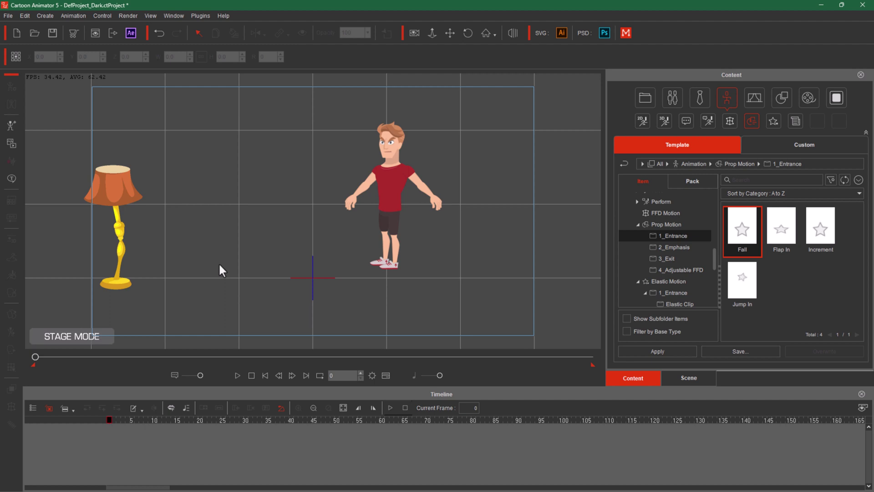
Step: Show the lamp's Transform track, key it at frame 58 to about X 278.5, Y 61.8, and return to frame 0
{"action": "left_click", "coordinate": [119, 214]}
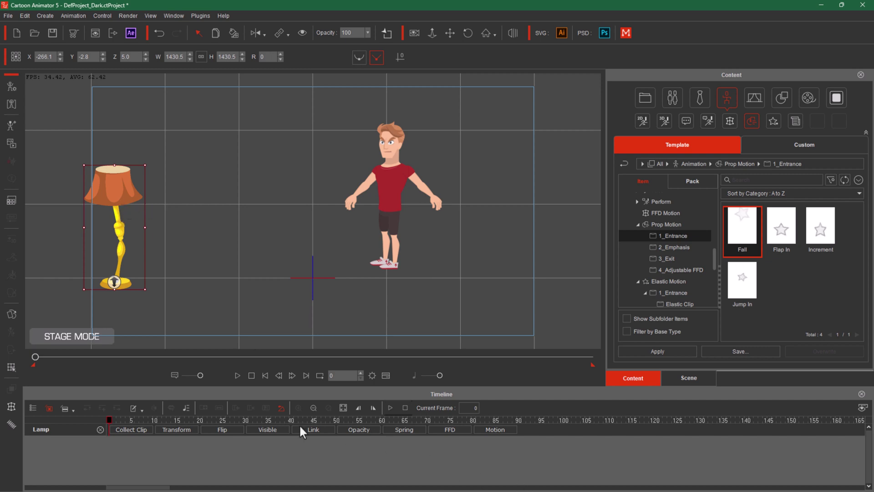
{"action": "left_click", "coordinate": [163, 429]}
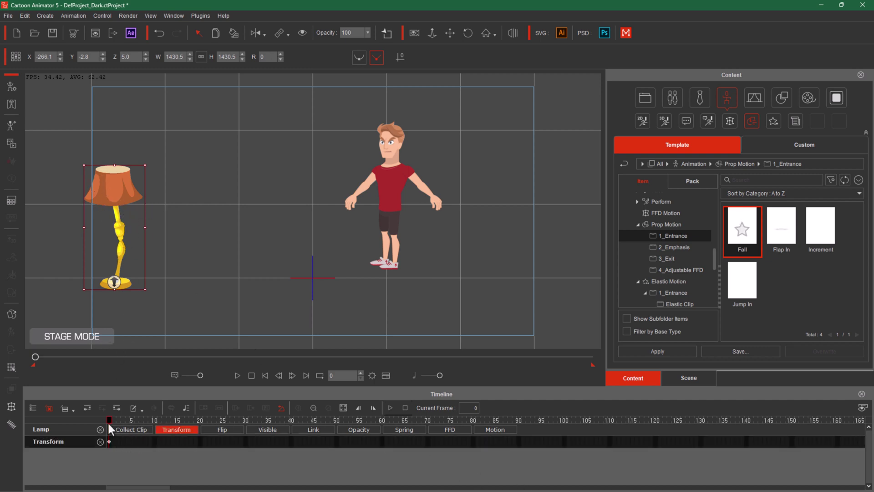
{"action": "left_click_drag", "start_coordinate": [109, 420], "coordinate": [371, 438]}
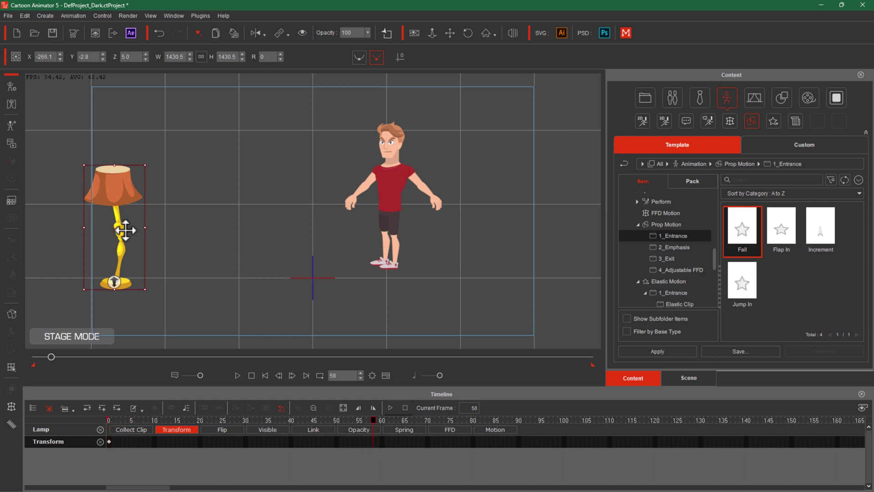
{"action": "left_click_drag", "start_coordinate": [126, 230], "coordinate": [529, 182]}
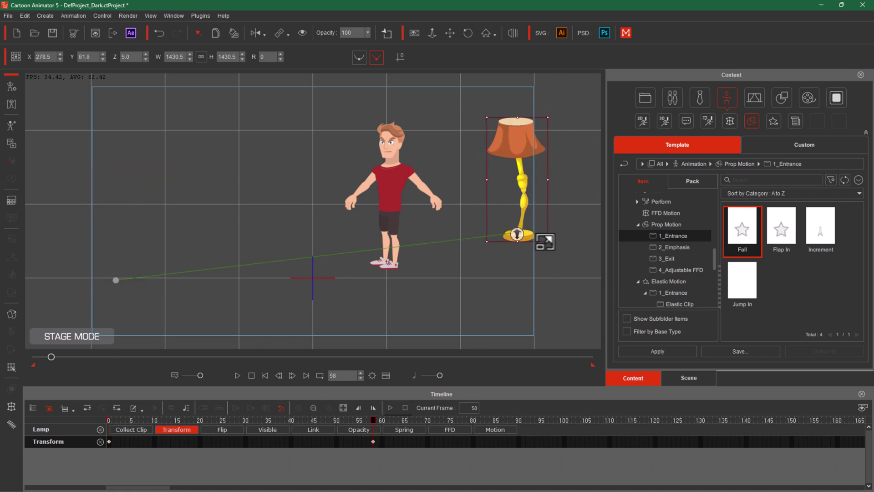
{"action": "left_click_drag", "start_coordinate": [373, 418], "coordinate": [24, 441]}
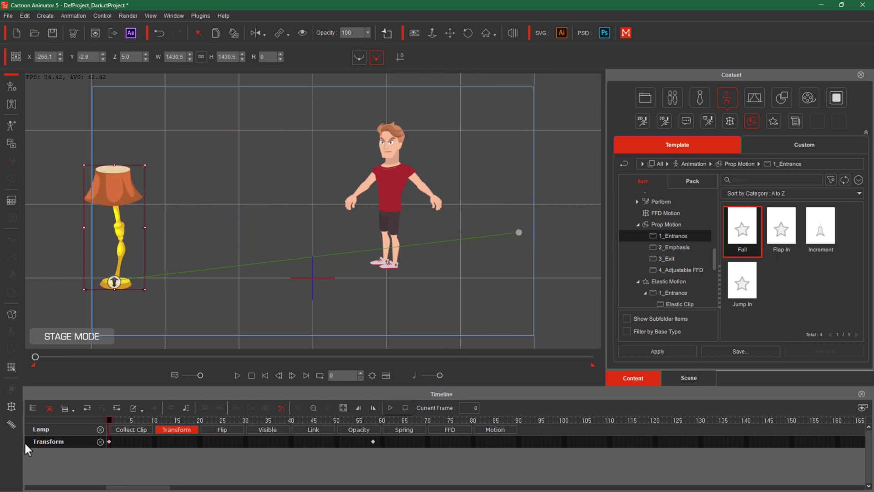
Step: Use the Prop Key Editor to rotate the lamp to about 83.5 at frame 37, and return to frame 0
{"action": "left_click", "coordinate": [11, 366]}
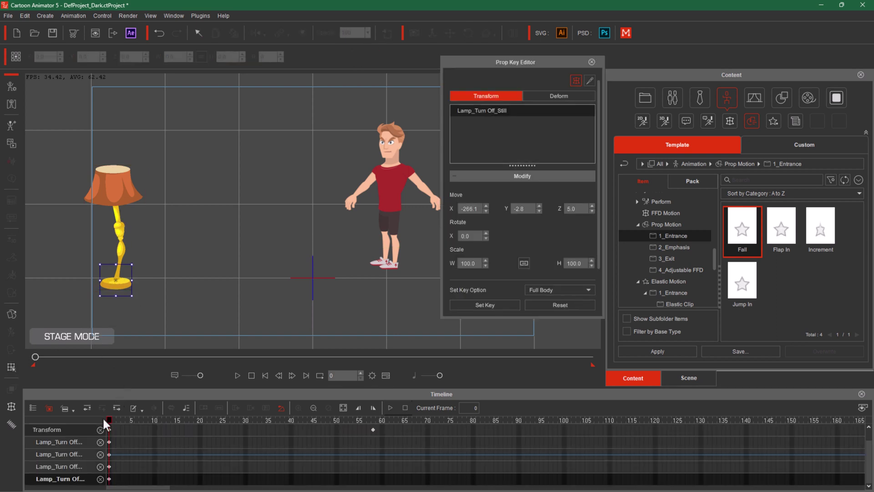
{"action": "left_click_drag", "start_coordinate": [110, 415], "coordinate": [277, 429]}
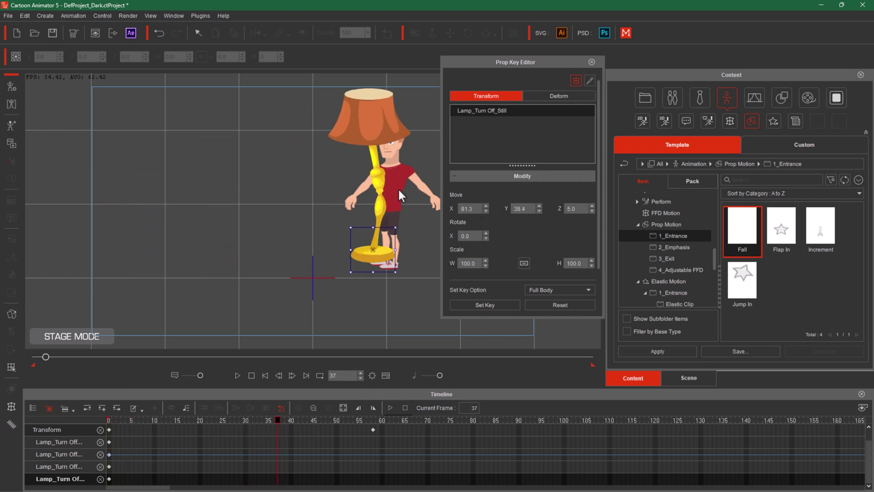
{"action": "left_click_drag", "start_coordinate": [395, 228], "coordinate": [349, 284]}
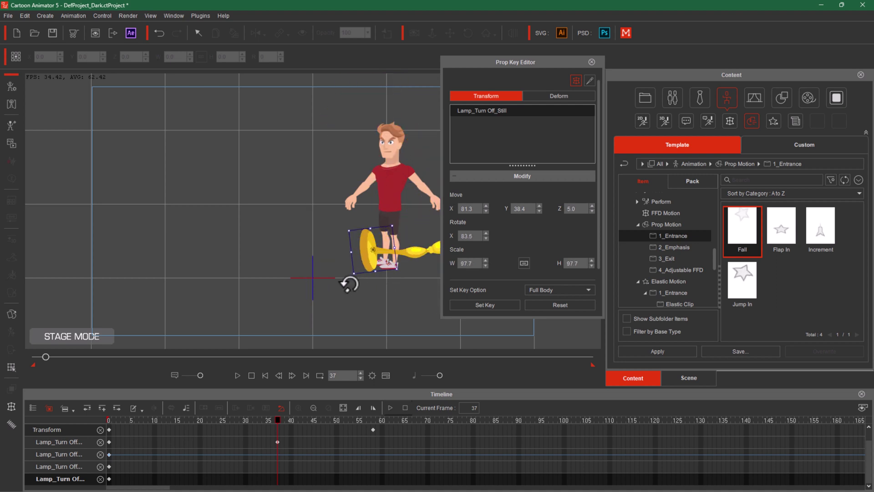
{"action": "left_click_drag", "start_coordinate": [277, 420], "coordinate": [47, 442]}
Step: Deform the lamp at frame 24 by moving a corner lattice point outward, return to frame 0 and close the Prop Key Editor
{"action": "left_click", "coordinate": [557, 92]}
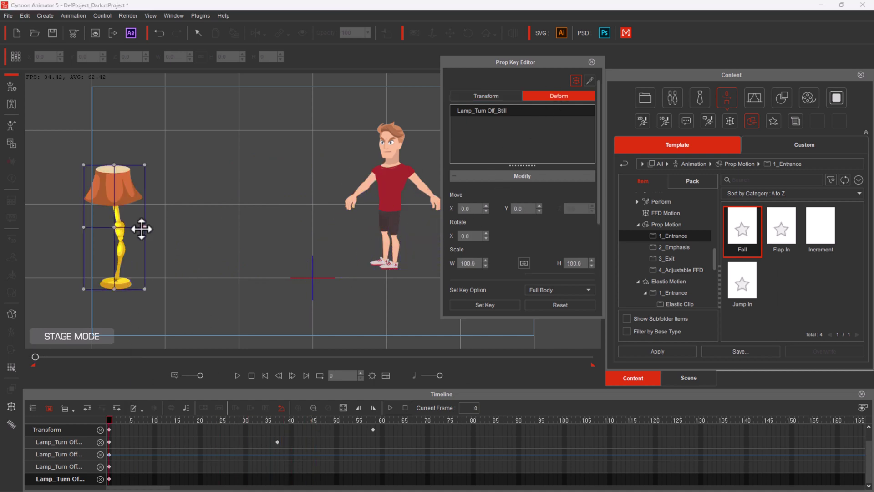
{"action": "left_click", "coordinate": [219, 420]}
{"action": "left_click_drag", "start_coordinate": [235, 180], "coordinate": [224, 169]}
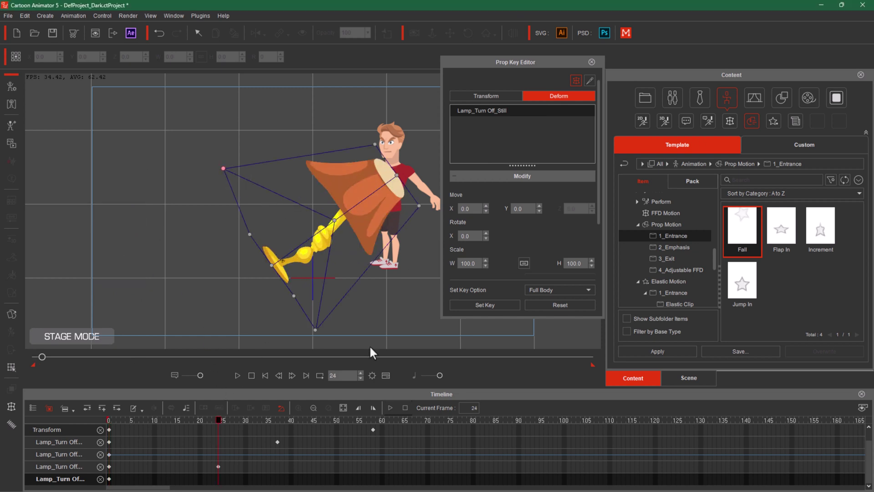
{"action": "left_click_drag", "start_coordinate": [222, 416], "coordinate": [104, 291]}
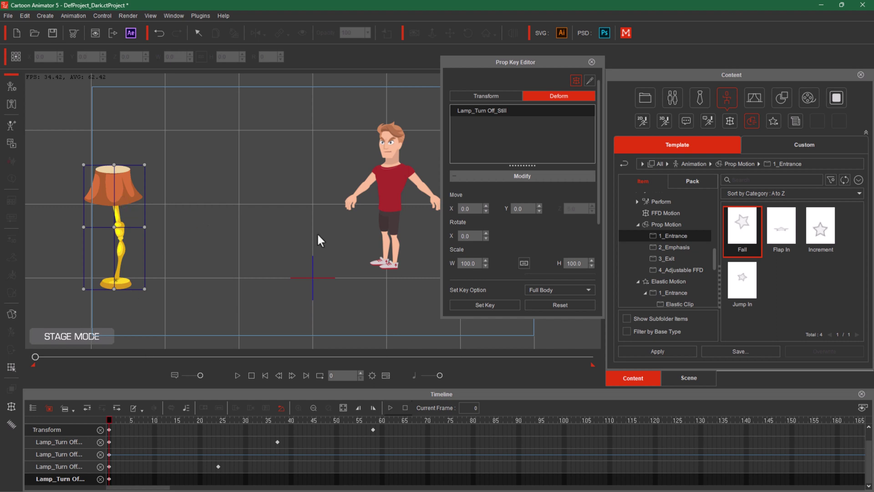
{"action": "left_click", "coordinate": [591, 62]}
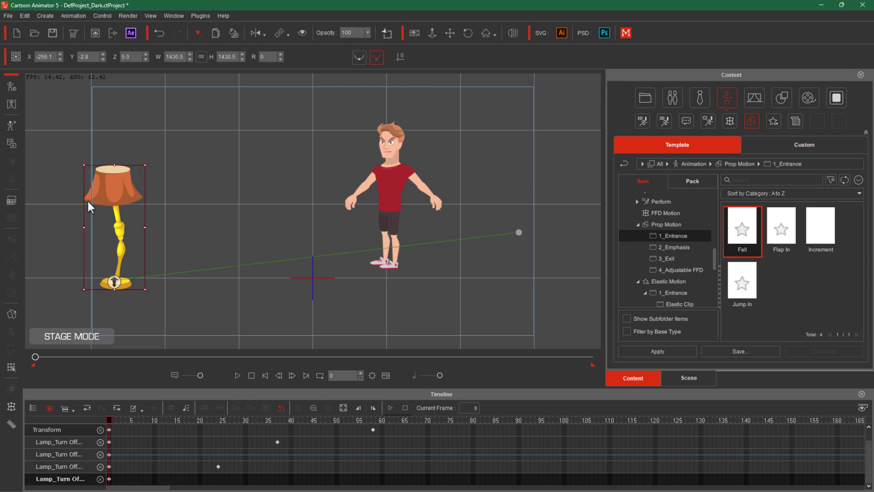
Step: Remove all animation from the lamp and hide its Transform track
{"action": "right_click", "coordinate": [114, 197]}
{"action": "left_click", "coordinate": [172, 302]}
{"action": "left_click", "coordinate": [388, 210]}
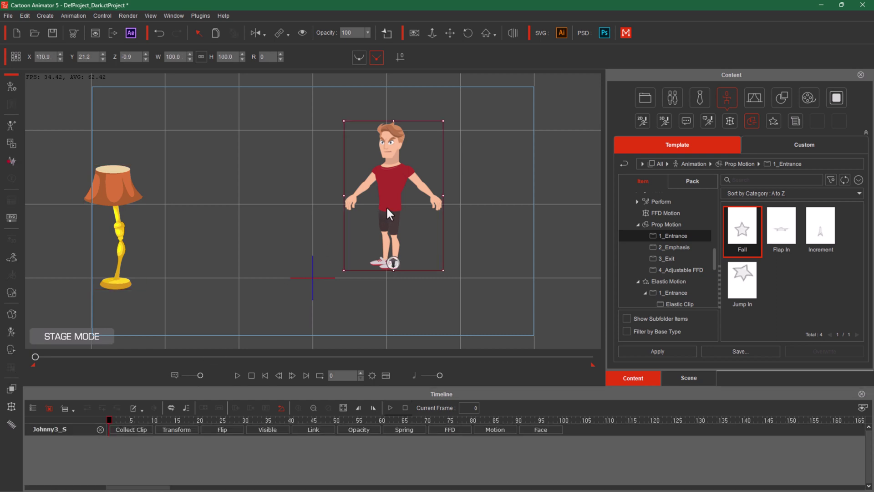
{"action": "left_click", "coordinate": [96, 195]}
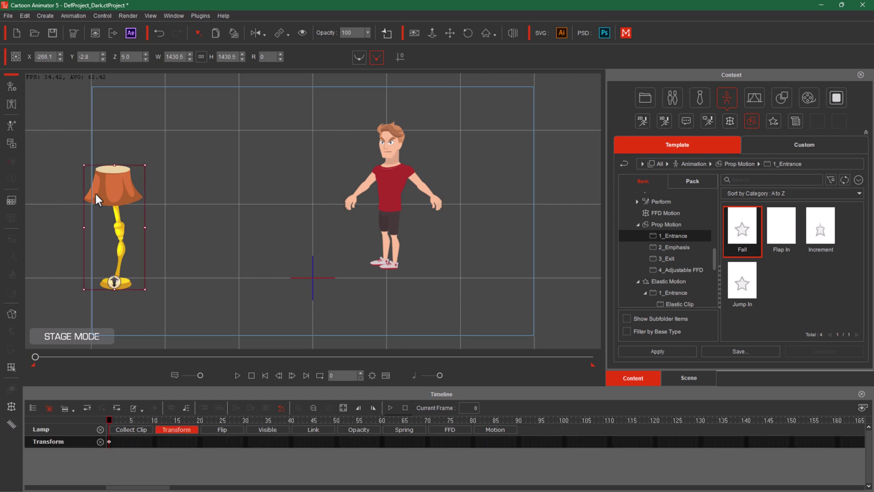
{"action": "left_click", "coordinate": [171, 431]}
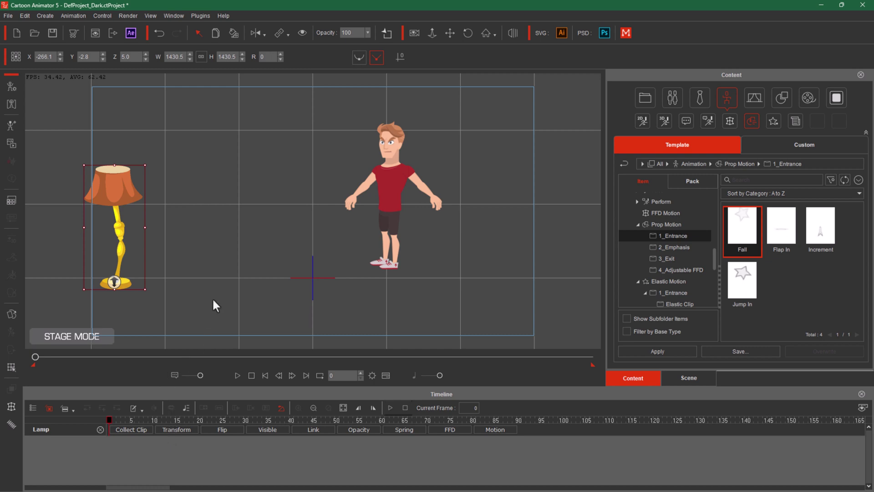
Step: Browse the Animation templates, examining the Elastic Motion and Prop Motion folders
{"action": "scroll", "coordinate": [691, 280], "scroll_direction": "down", "scroll_amount": 1}
{"action": "scroll", "coordinate": [691, 279], "scroll_direction": "up", "scroll_amount": 4}
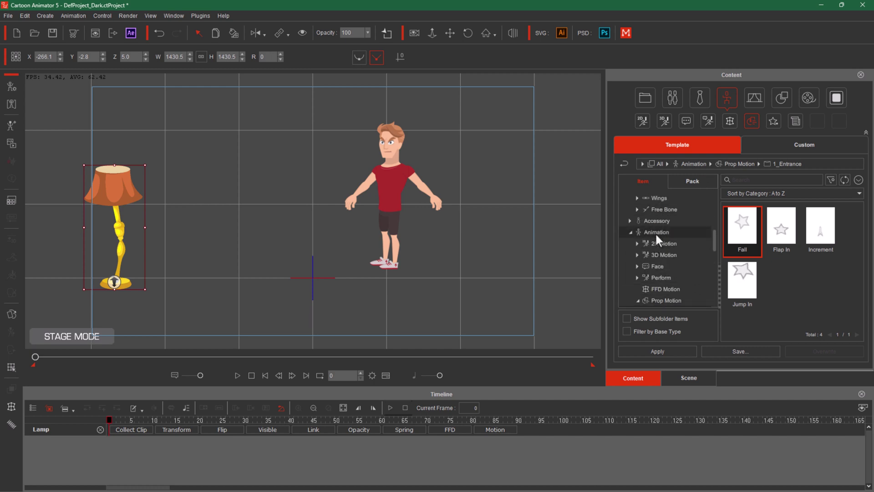
{"action": "left_click", "coordinate": [654, 232]}
{"action": "scroll", "coordinate": [678, 262], "scroll_direction": "down", "scroll_amount": 3}
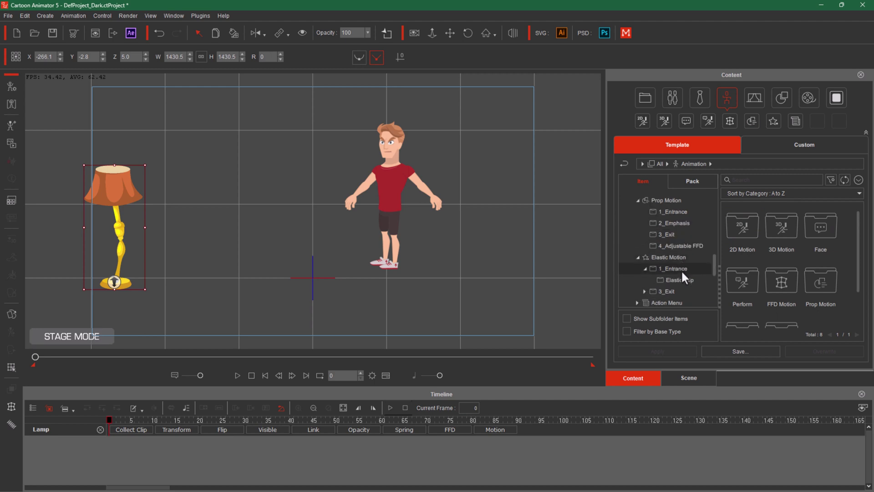
{"action": "left_click", "coordinate": [668, 257]}
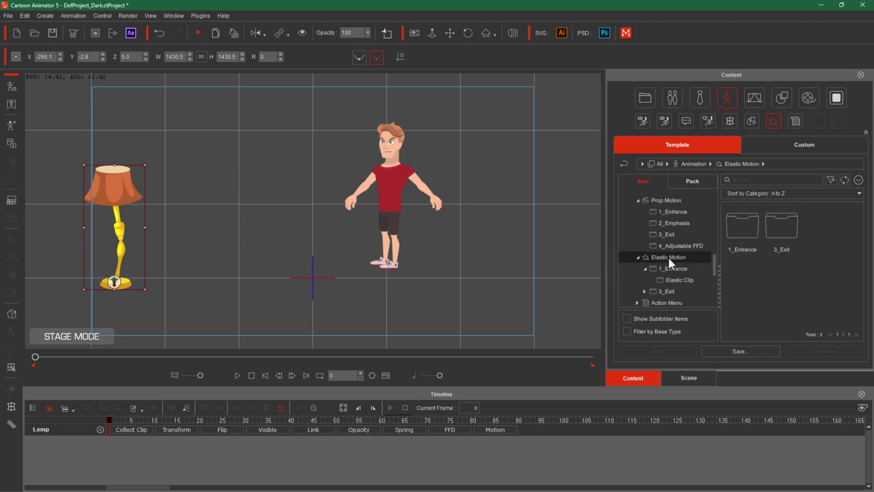
{"action": "left_click", "coordinate": [672, 201]}
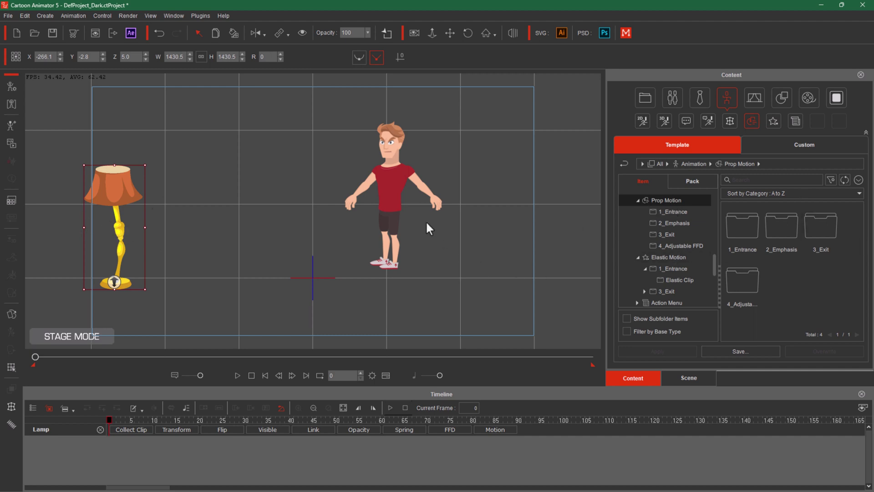
Step: Apply the Fall motion from Prop Motion's 1_Entrance folder to the male character
{"action": "left_click", "coordinate": [397, 202]}
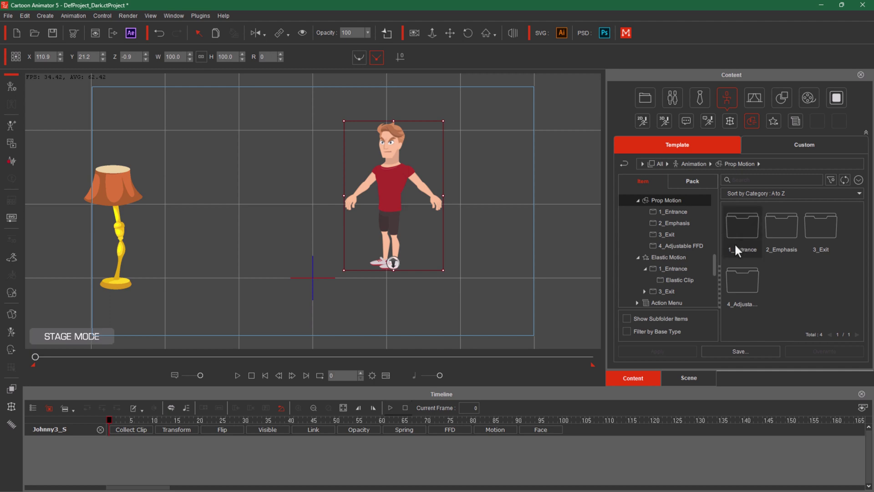
{"action": "left_click", "coordinate": [677, 212]}
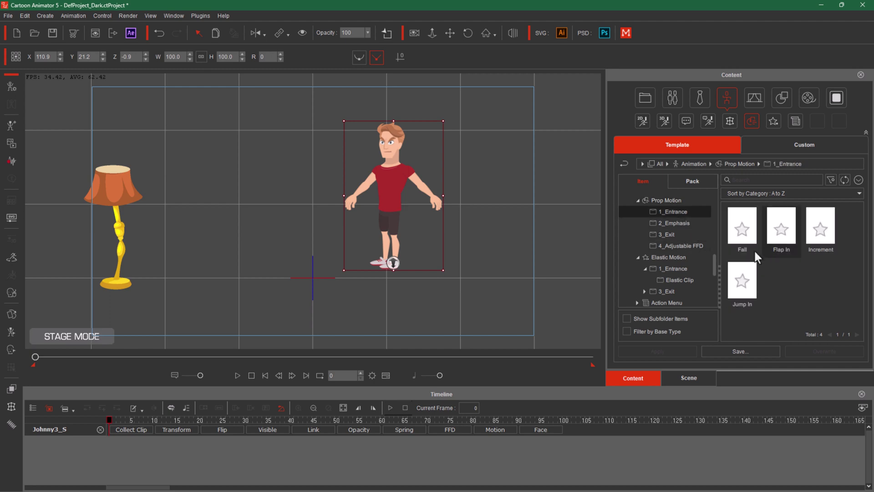
{"action": "left_click_drag", "start_coordinate": [743, 230], "coordinate": [388, 187]}
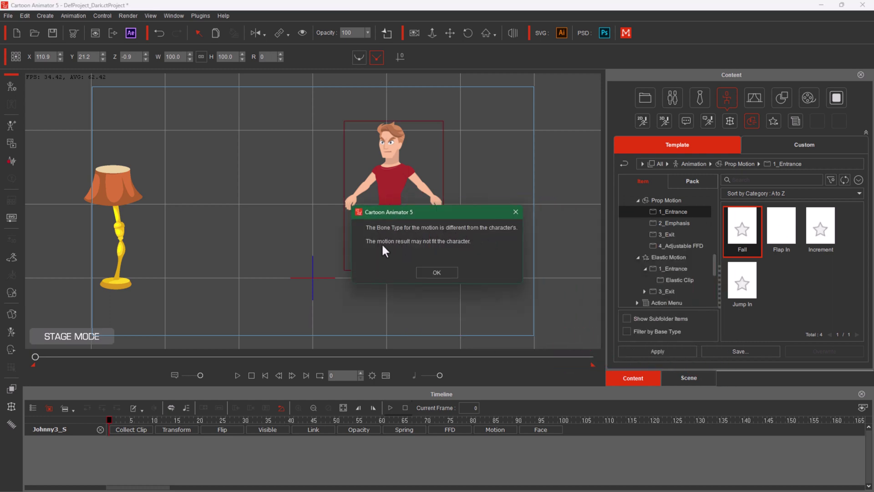
{"action": "left_click", "coordinate": [441, 275]}
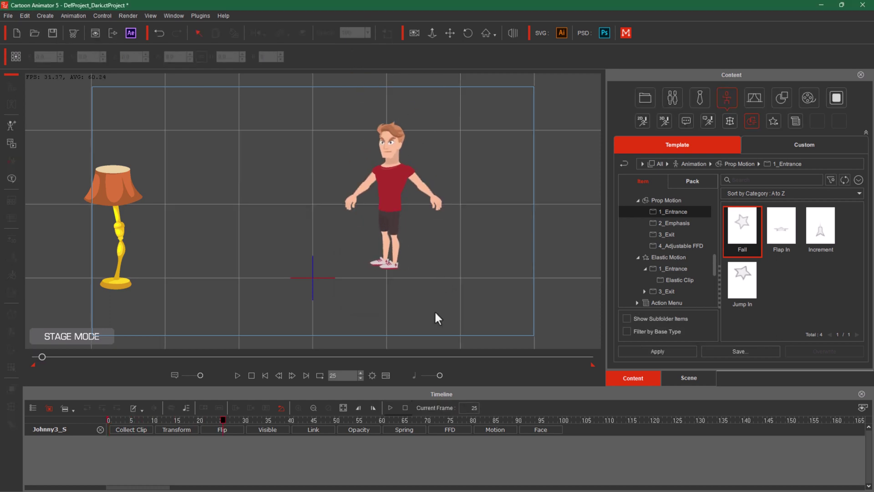
Step: Show the character's Motion track and scrub through the Fall clip from frame 0 to frame 25
{"action": "left_click_drag", "start_coordinate": [227, 422], "coordinate": [88, 420]}
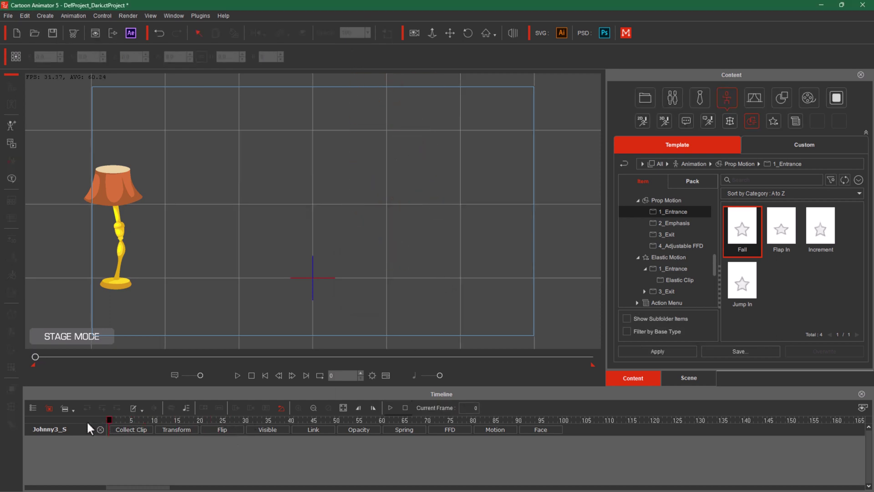
{"action": "left_click", "coordinate": [501, 430]}
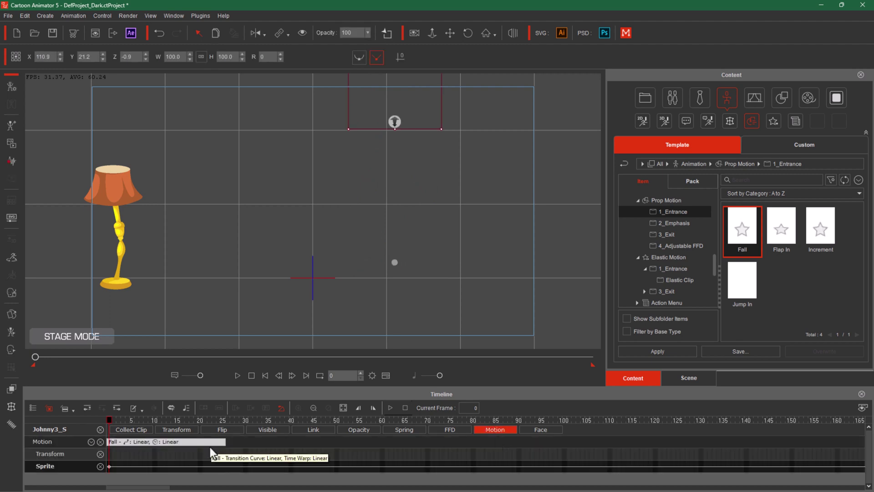
{"action": "left_click_drag", "start_coordinate": [104, 419], "coordinate": [222, 432]}
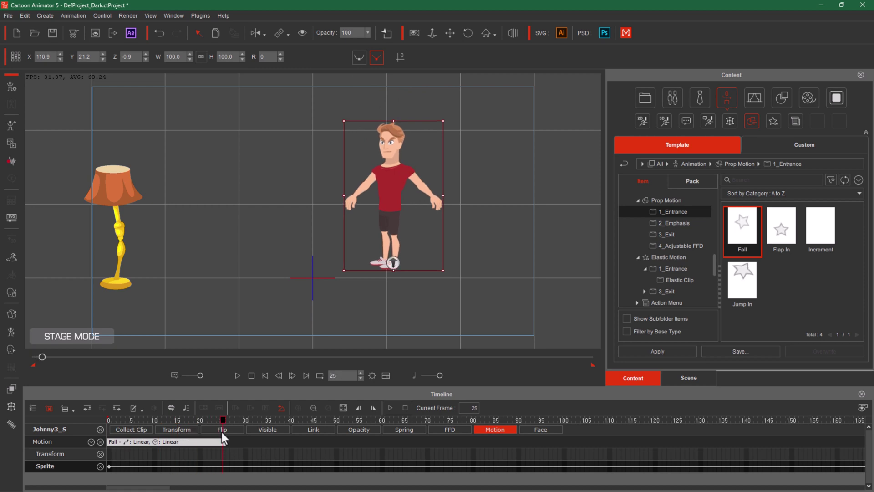
Step: Remove the animation from the character and return to frame 0
{"action": "right_click", "coordinate": [396, 186]}
{"action": "left_click", "coordinate": [457, 302]}
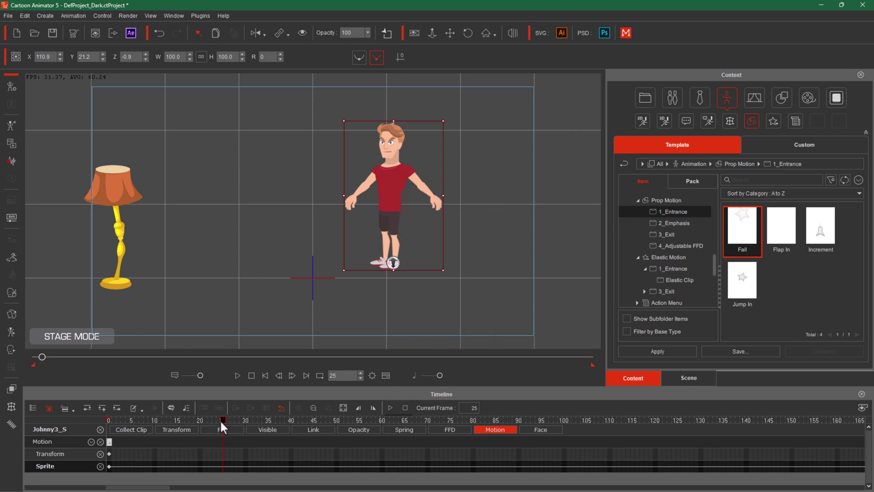
{"action": "key", "text": "Home"}
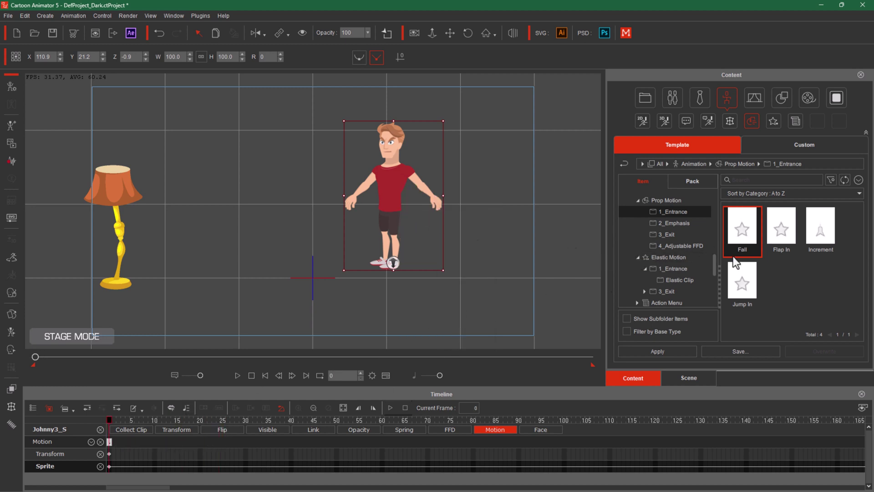
Step: Examine the Elastic Motion template folders, selecting the lamp and the character for comparison
{"action": "left_click", "coordinate": [120, 209]}
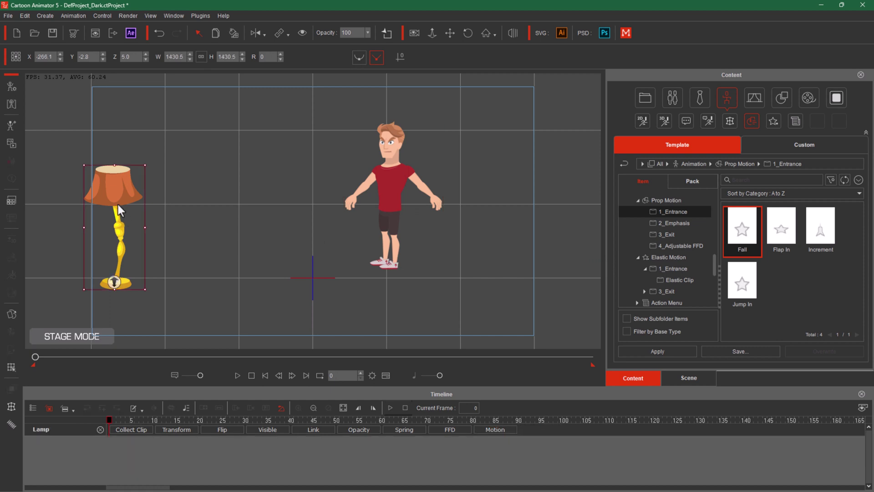
{"action": "left_click", "coordinate": [666, 258]}
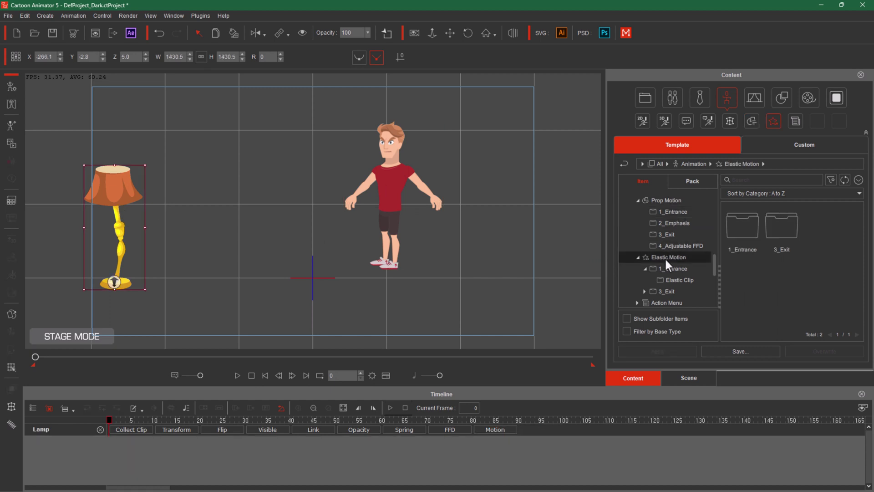
{"action": "left_click", "coordinate": [391, 193]}
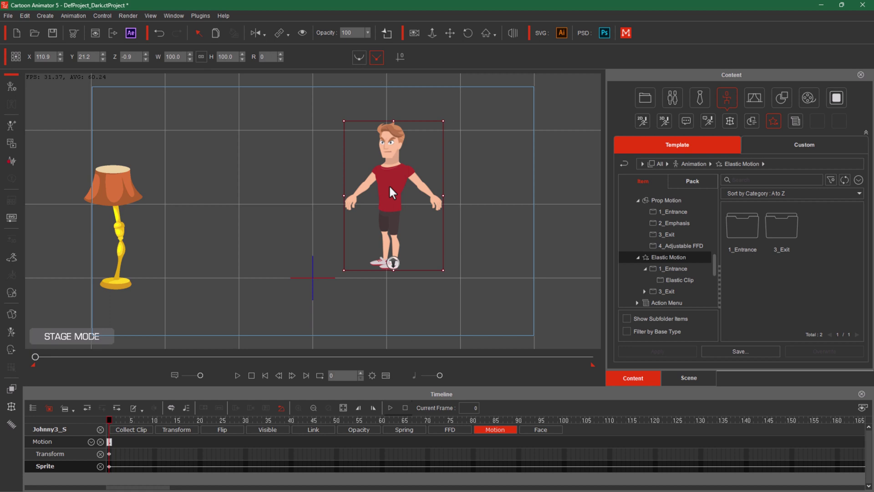
Step: Move the lamp closer to the character, to about X -104, Y 5
{"action": "left_click", "coordinate": [121, 232]}
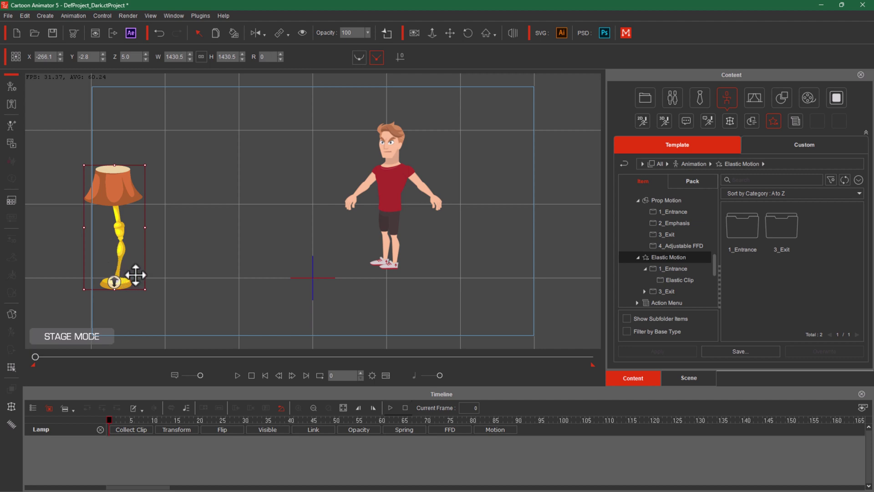
{"action": "left_click_drag", "start_coordinate": [124, 240], "coordinate": [242, 234]}
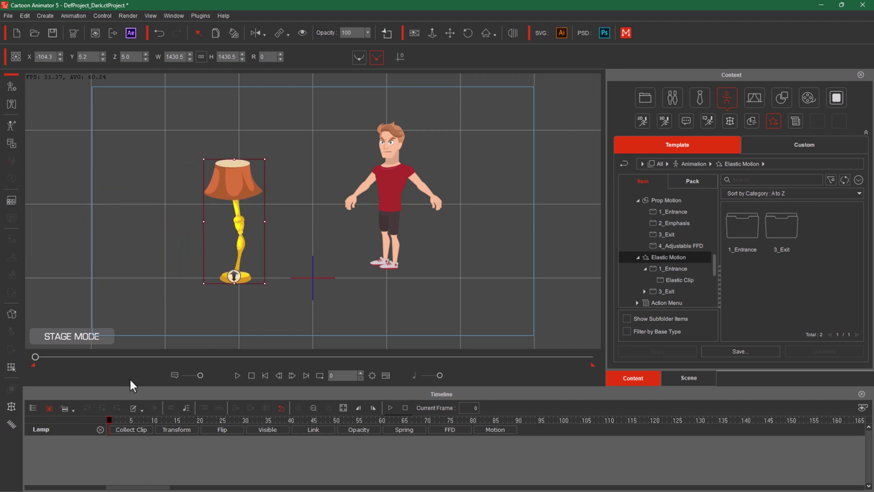
Step: Go to frame 11 and expand the Action Menu template category
{"action": "left_click_drag", "start_coordinate": [108, 417], "coordinate": [158, 419]}
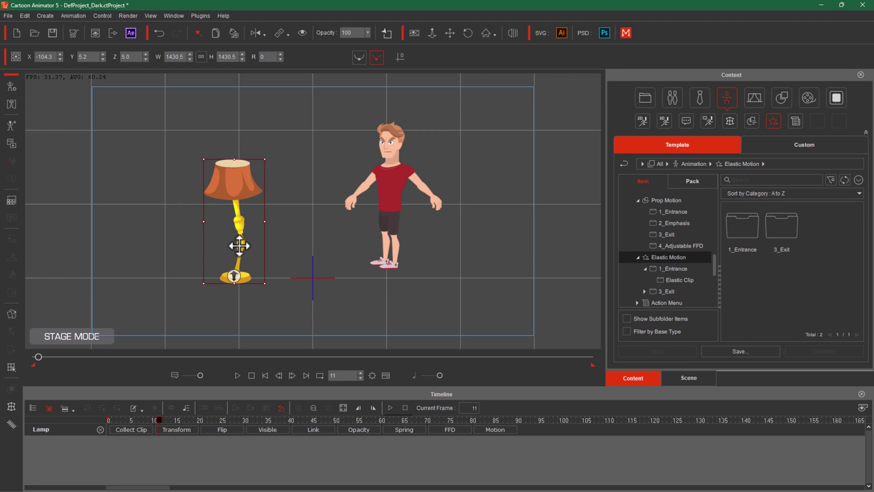
{"action": "left_click", "coordinate": [637, 303]}
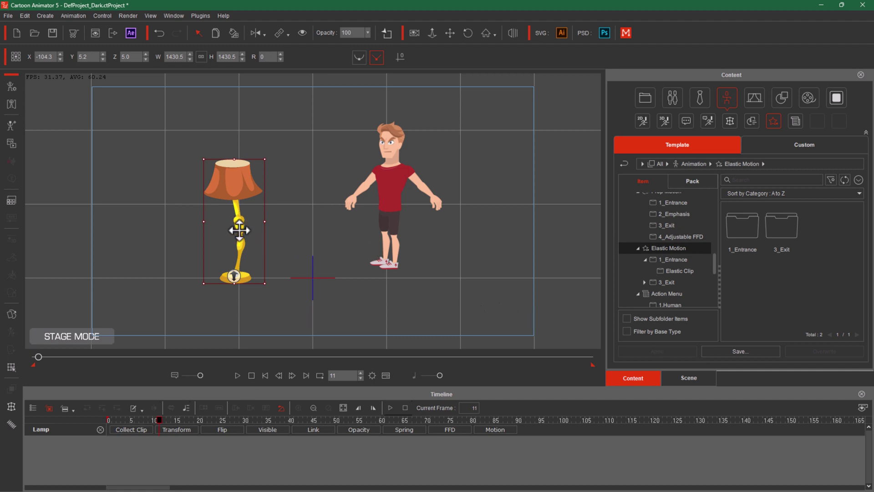
Step: Move the lamp away from the character to about X -259, remove its animation and return to frame 0
{"action": "left_click_drag", "start_coordinate": [237, 232], "coordinate": [104, 239]}
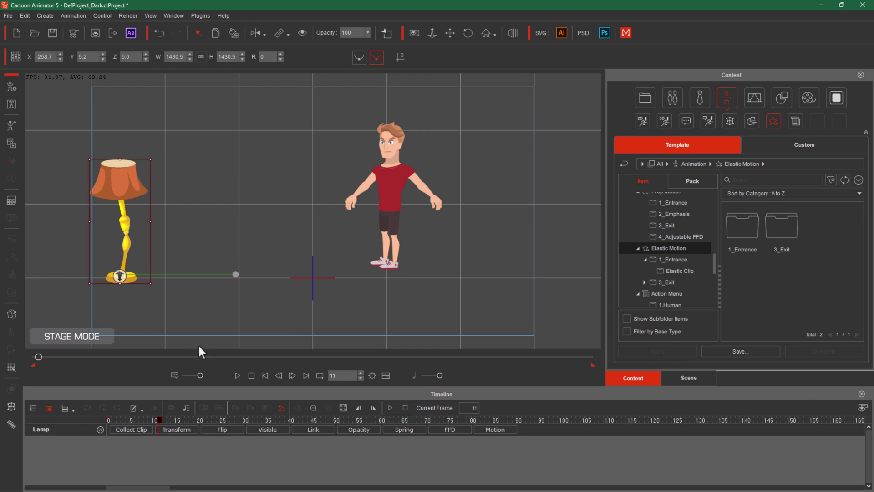
{"action": "right_click", "coordinate": [122, 183]}
{"action": "left_click", "coordinate": [187, 291]}
{"action": "key", "text": "Home"}
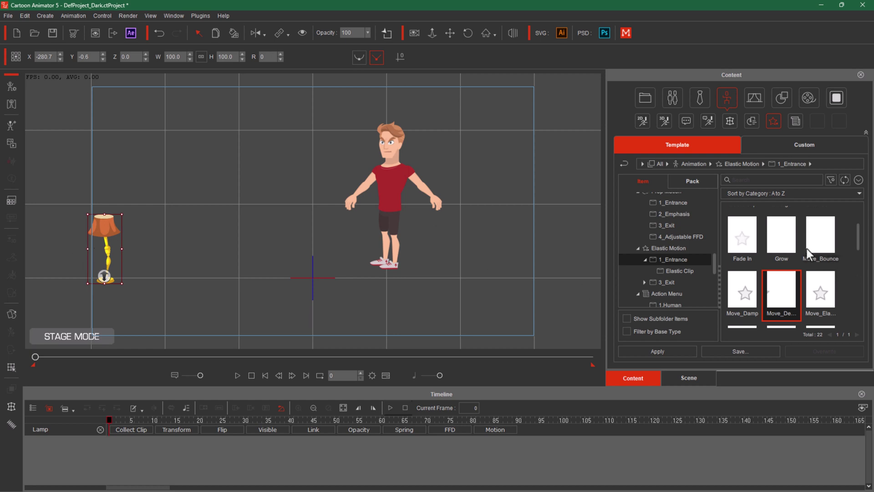
Step: Reset the lamp's position to the origin and apply the Fade In entrance template to it at frame 0
{"action": "scroll", "coordinate": [817, 277], "scroll_direction": "up", "scroll_amount": 1}
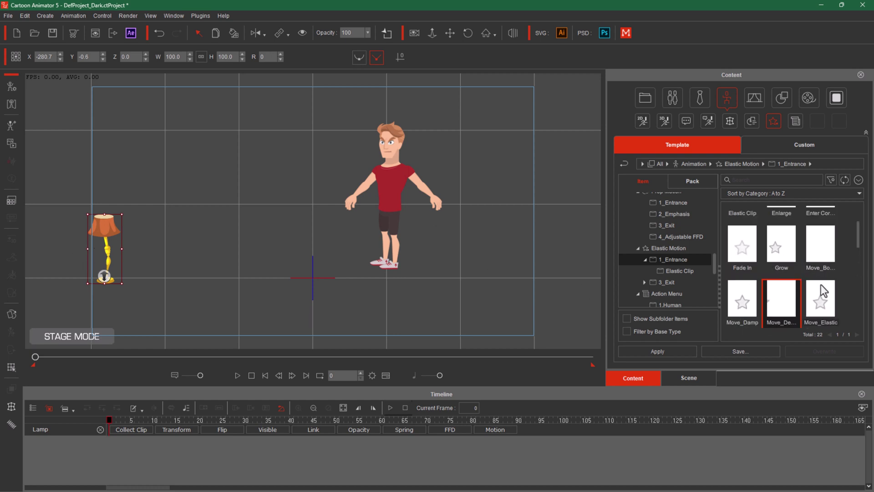
{"action": "scroll", "coordinate": [821, 285], "scroll_direction": "up", "scroll_amount": 2}
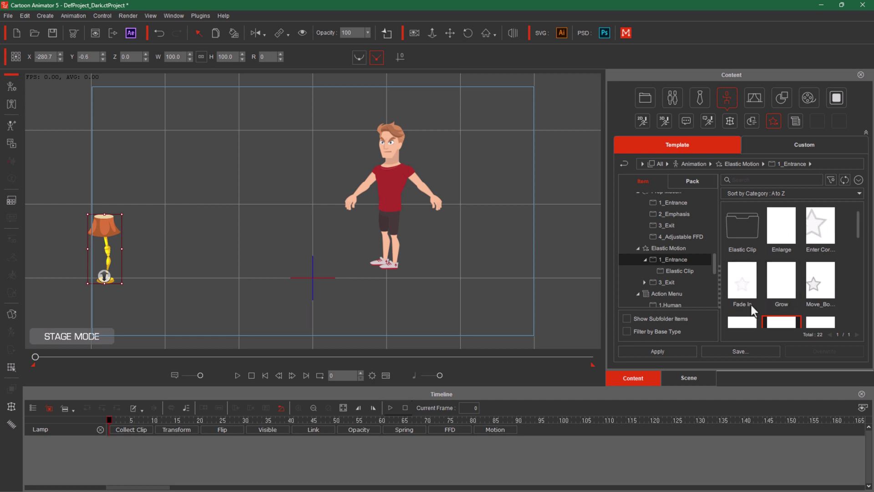
{"action": "left_click", "coordinate": [400, 57]}
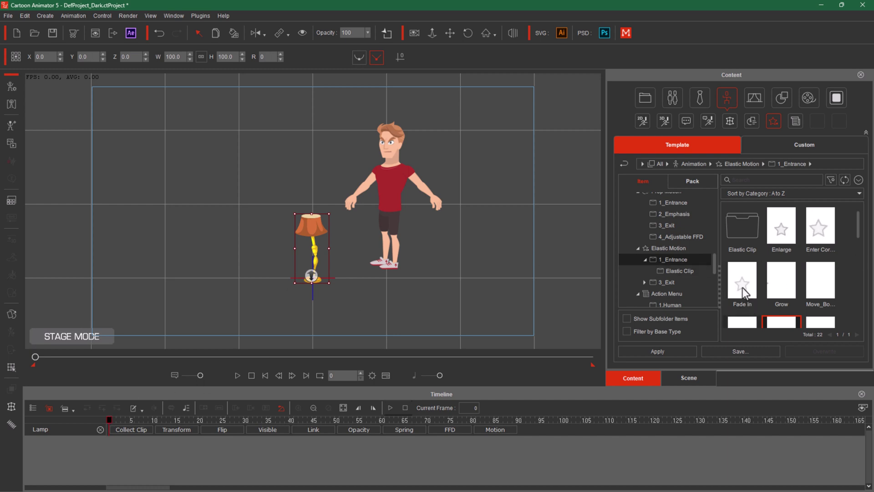
{"action": "left_click_drag", "start_coordinate": [745, 294], "coordinate": [337, 241]}
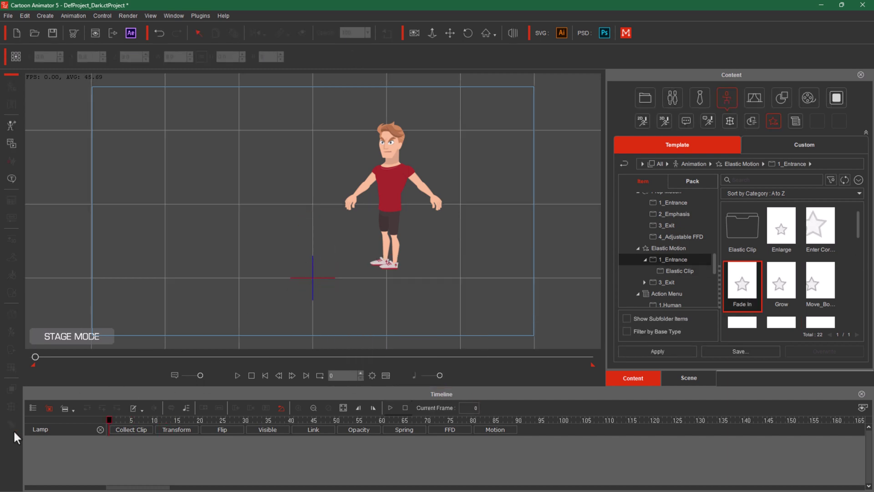
Step: Play back and scrub through the lamp's fade-in animation
{"action": "left_click", "coordinate": [234, 376]}
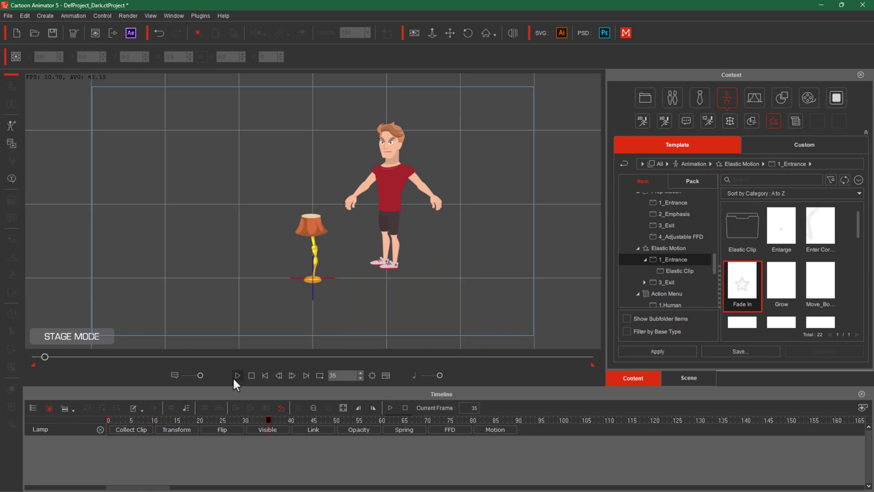
{"action": "left_click_drag", "start_coordinate": [269, 420], "coordinate": [54, 422]}
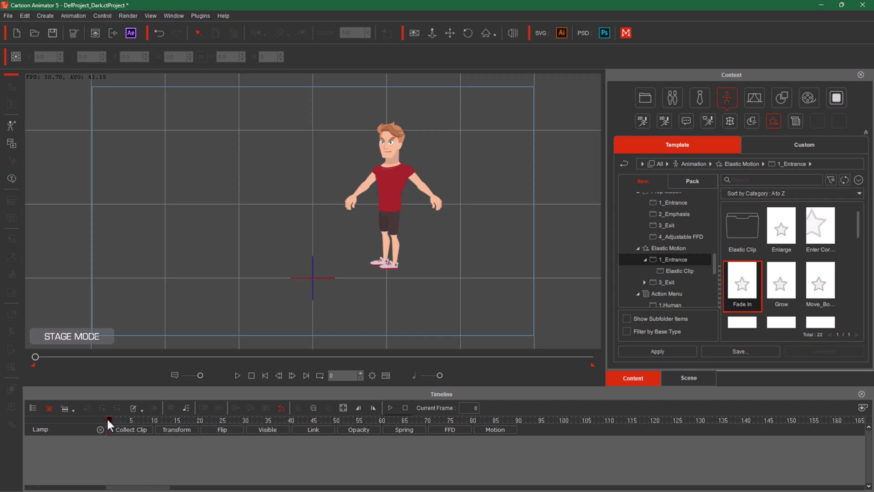
{"action": "left_click_drag", "start_coordinate": [109, 420], "coordinate": [229, 423]}
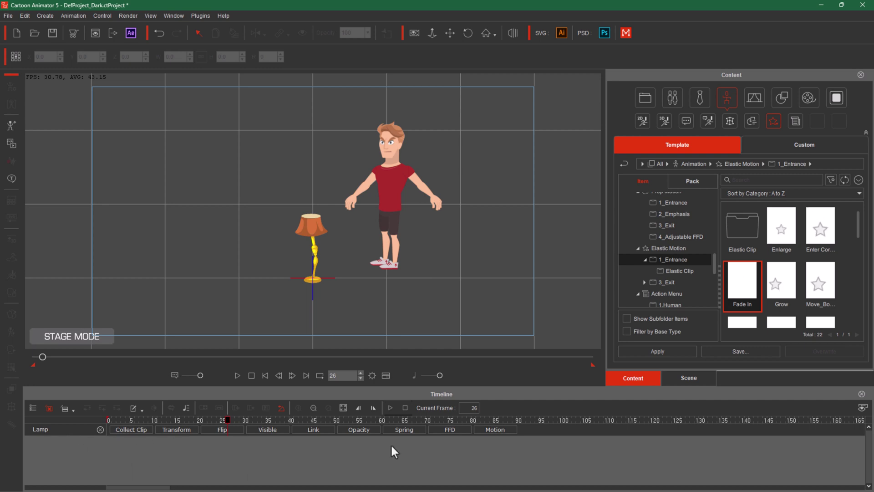
Step: Show the lamp's Motion track and lengthen its Fade In clip to about frame 50
{"action": "left_click", "coordinate": [492, 430]}
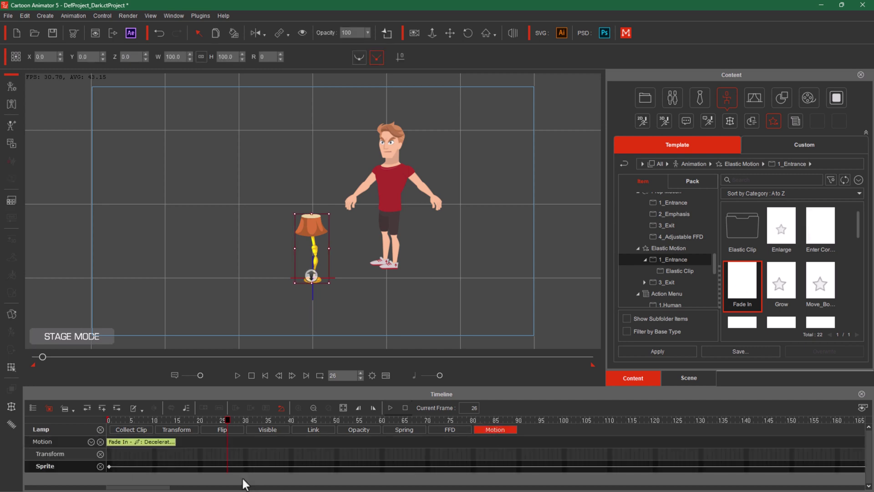
{"action": "left_click_drag", "start_coordinate": [227, 420], "coordinate": [159, 436]}
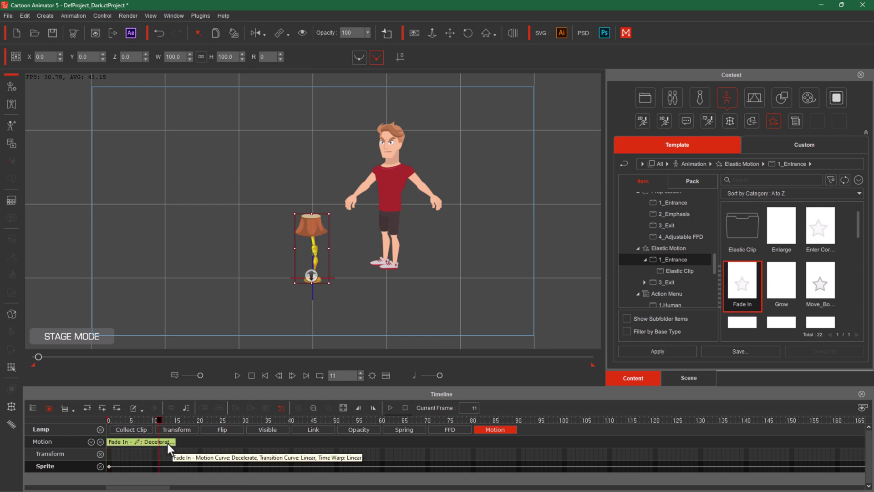
{"action": "left_click", "coordinate": [168, 443]}
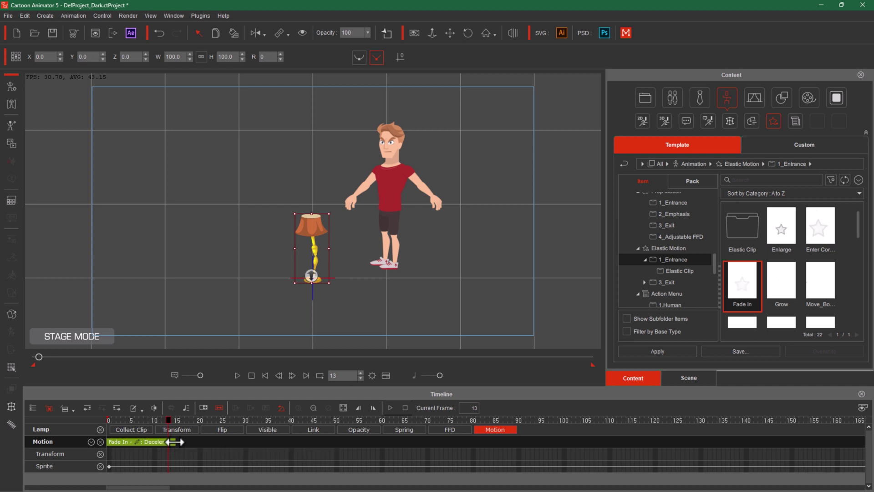
{"action": "left_click_drag", "start_coordinate": [174, 442], "coordinate": [303, 442]}
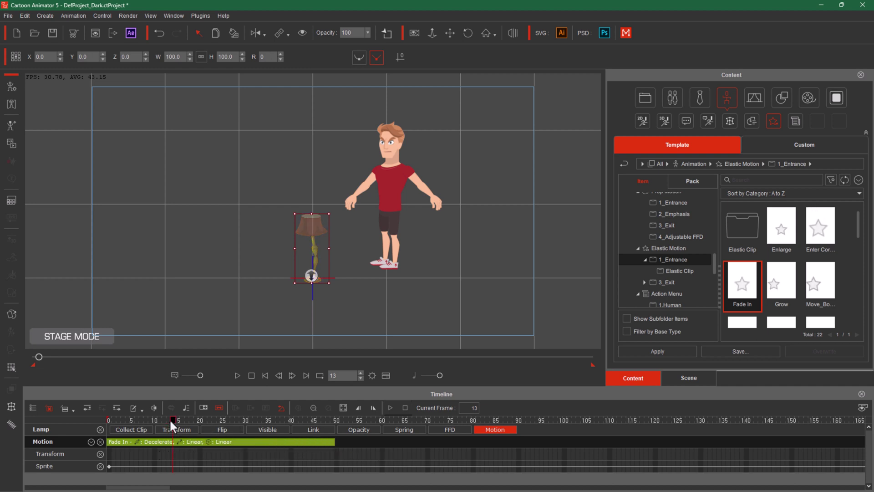
Step: Review the lengthened fade-in on the lamp, up to about frame 40
{"action": "left_click_drag", "start_coordinate": [169, 418], "coordinate": [137, 419]}
{"action": "key", "text": "space"}
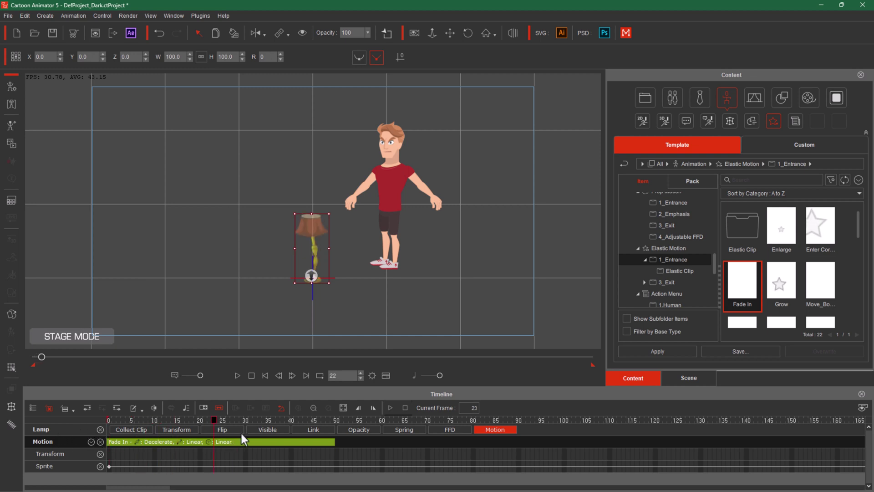
{"action": "left_click_drag", "start_coordinate": [342, 442], "coordinate": [292, 446]}
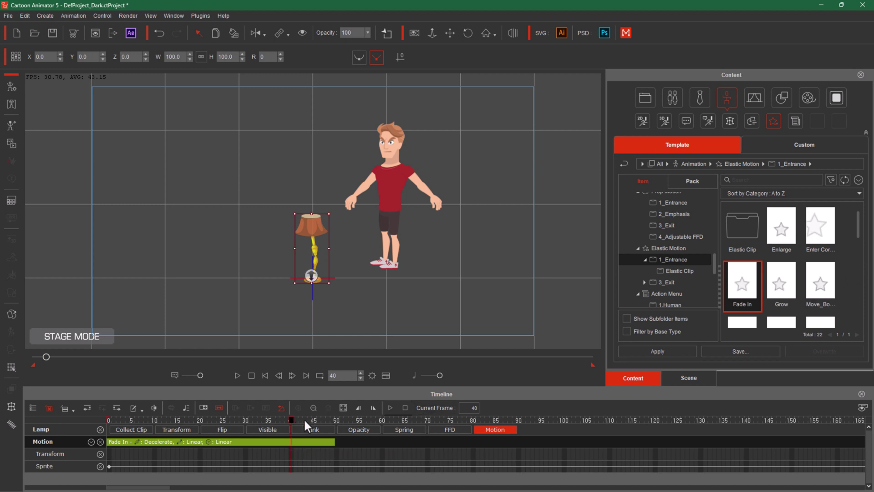
Step: Go to frame 49 and apply the Move_Bounce entrance template to the lamp
{"action": "left_click", "coordinate": [332, 419]}
{"action": "scroll", "coordinate": [826, 282], "scroll_direction": "down", "scroll_amount": 1}
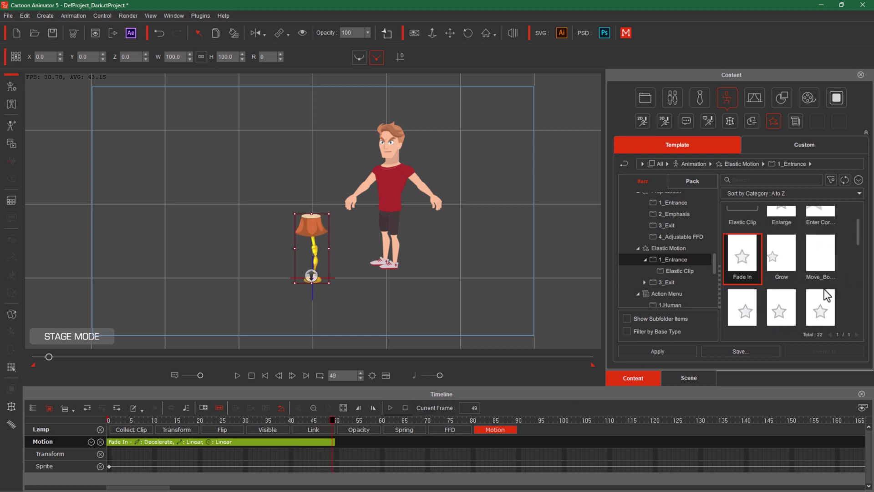
{"action": "scroll", "coordinate": [826, 296], "scroll_direction": "down", "scroll_amount": 1}
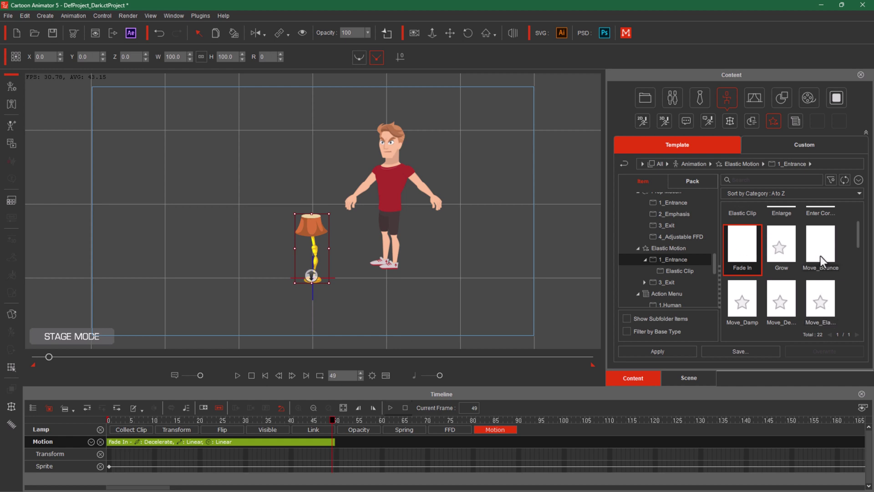
{"action": "left_click_drag", "start_coordinate": [822, 261], "coordinate": [317, 254]}
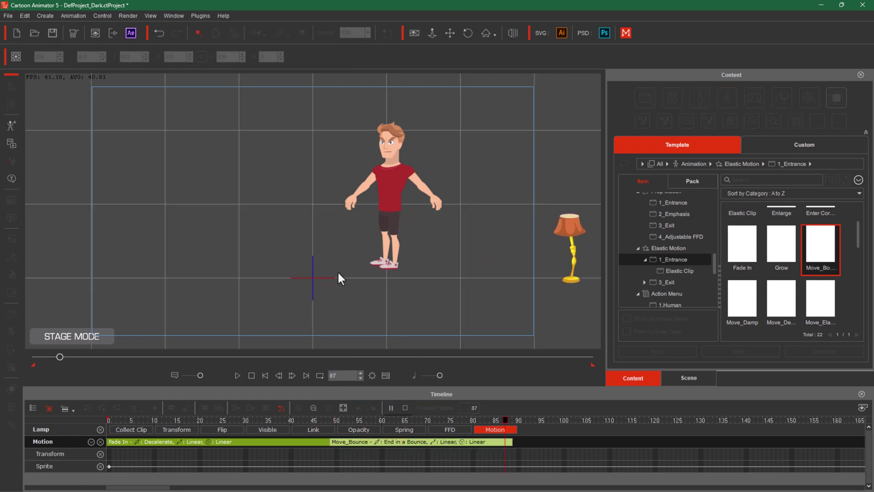
Step: Review the lamp's combined fade-in and bounce movement from the start to about frame 55
{"action": "key", "text": "space"}
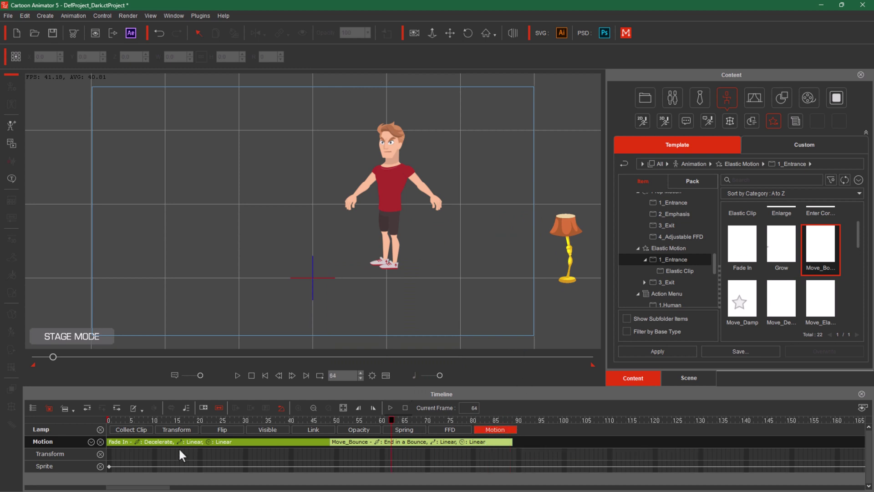
{"action": "key", "text": "Home"}
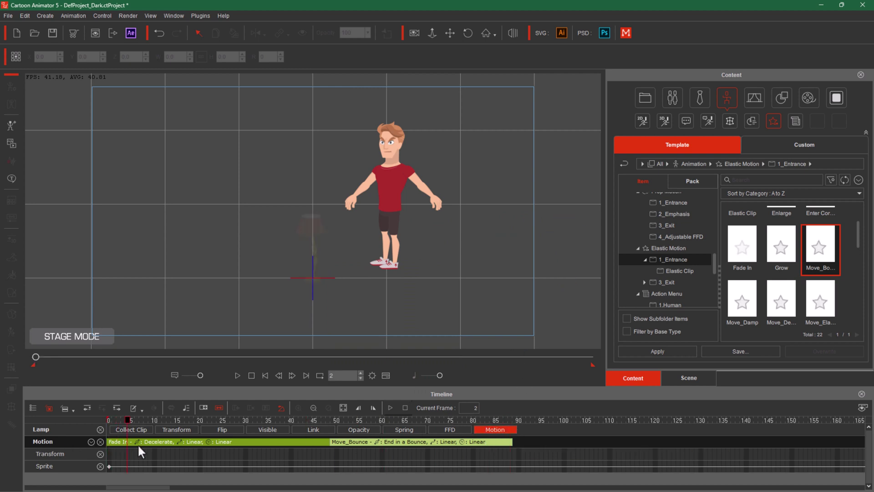
{"action": "left_click_drag", "start_coordinate": [138, 444], "coordinate": [181, 461]}
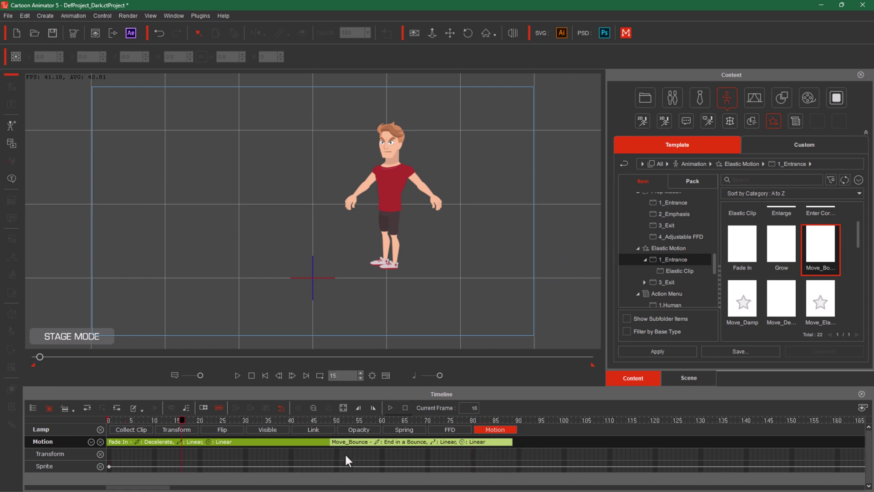
{"action": "left_click", "coordinate": [357, 453]}
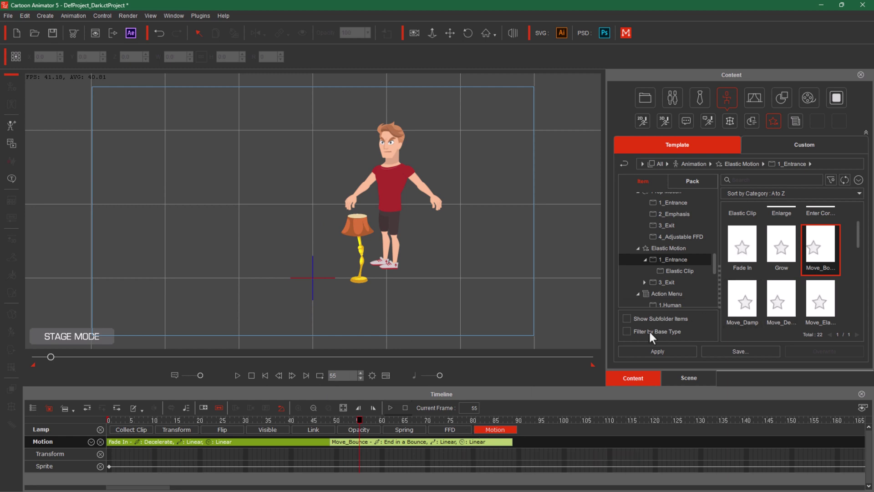
Step: Apply the Fade Out template from the Elastic Motion 3_Exit folder to the lamp at frame 88, preview it and return to frame 0
{"action": "left_click", "coordinate": [679, 278]}
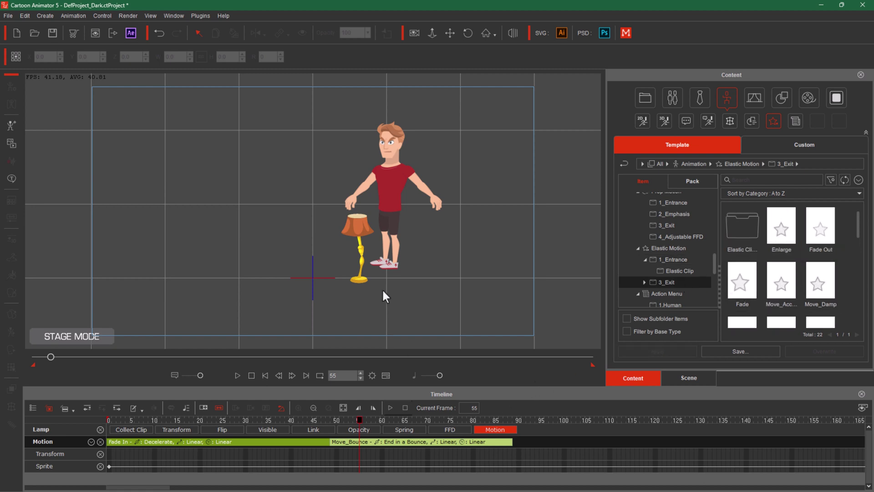
{"action": "left_click_drag", "start_coordinate": [362, 418], "coordinate": [469, 418]}
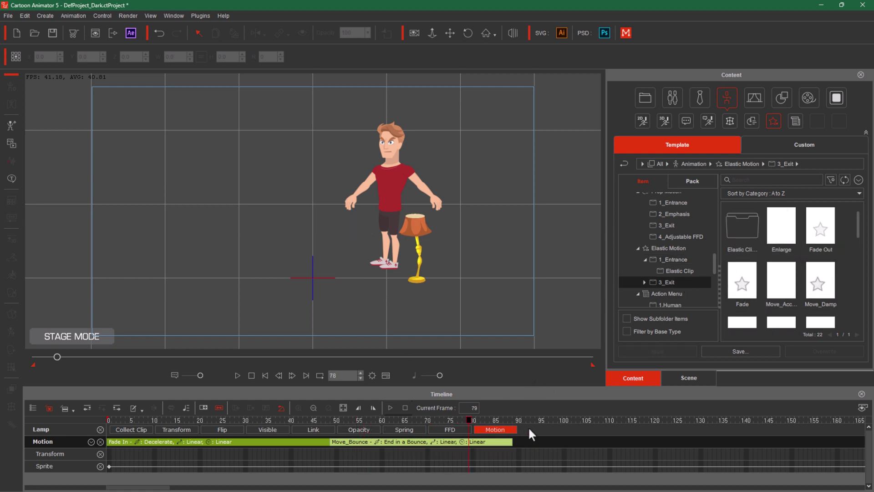
{"action": "left_click_drag", "start_coordinate": [528, 426], "coordinate": [511, 433]}
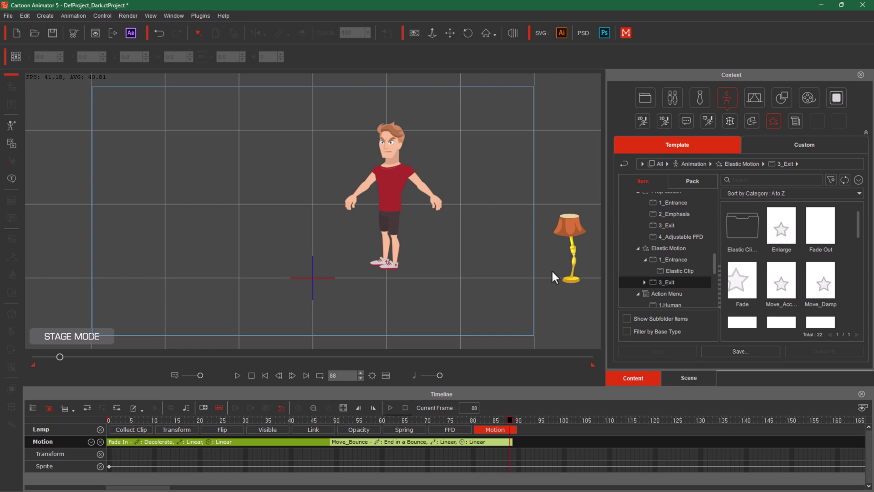
{"action": "left_click", "coordinate": [577, 229]}
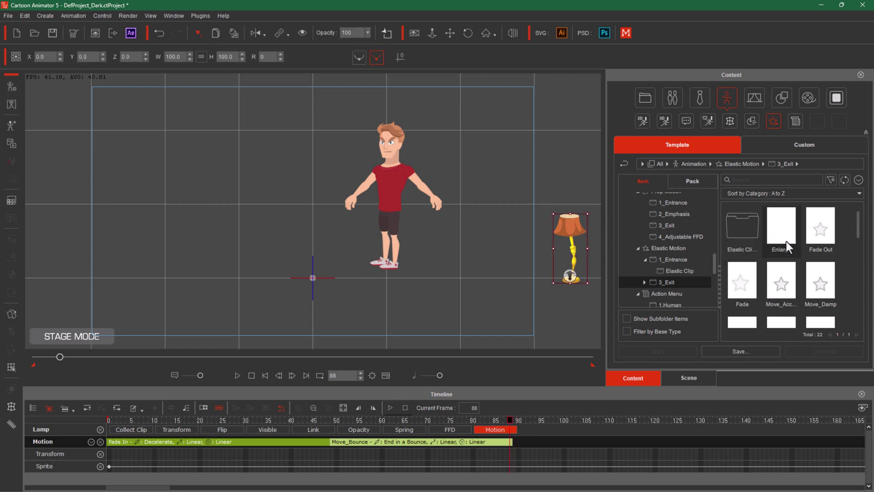
{"action": "left_click_drag", "start_coordinate": [806, 238], "coordinate": [572, 235]}
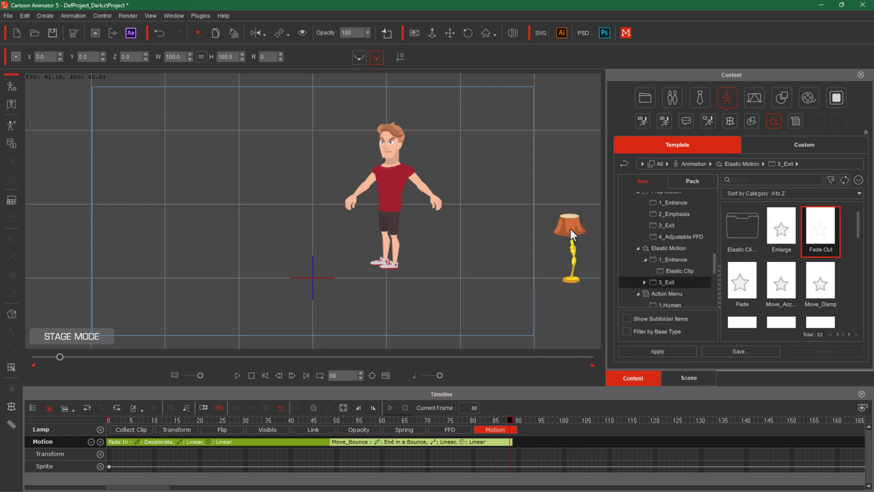
{"action": "double_click", "coordinate": [819, 242]}
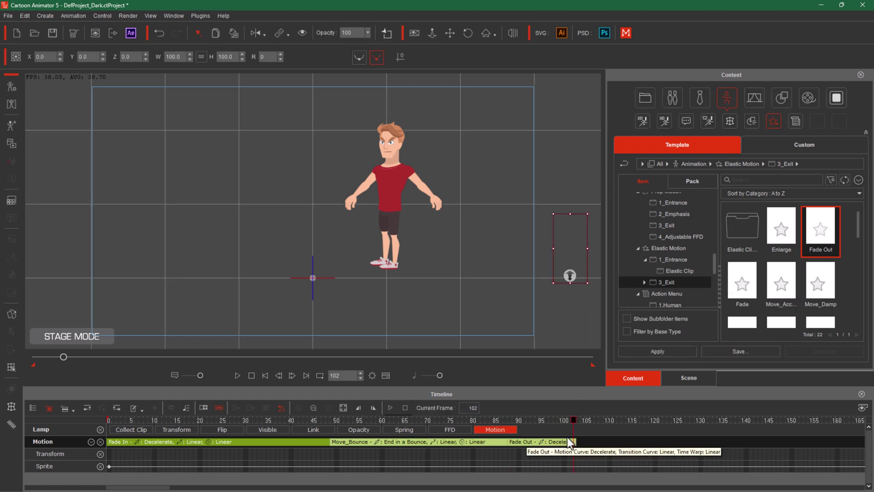
{"action": "key", "text": "space"}
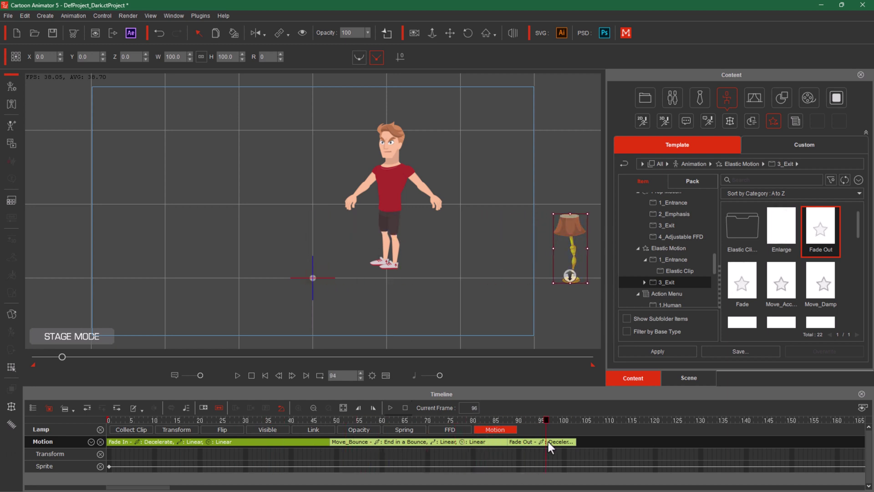
{"action": "key", "text": "Home"}
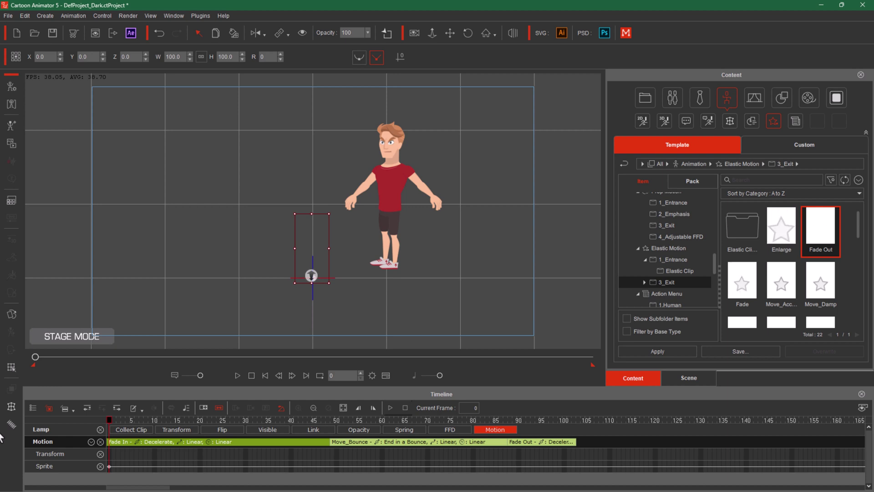
Step: Apply the Fade Out exit template to the character at frame 0, accept the bone type notice and scrub back through the fade
{"action": "left_click", "coordinate": [391, 205]}
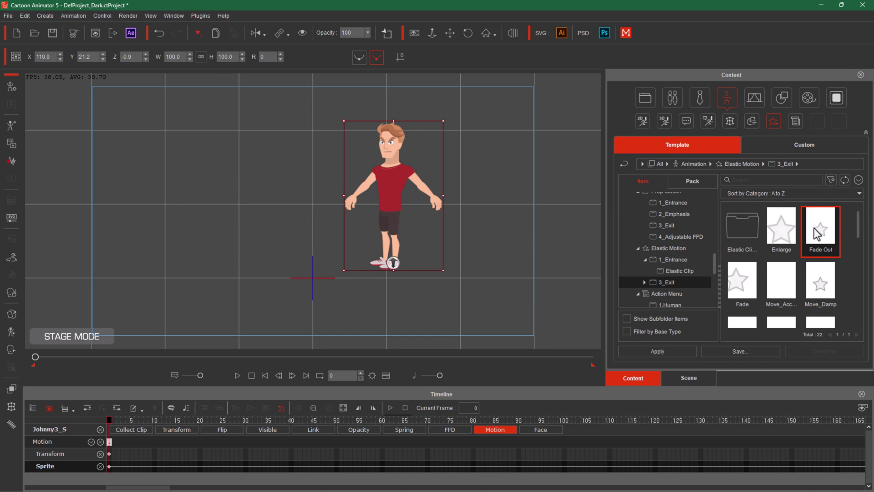
{"action": "mouse_move", "coordinate": [825, 243]}
{"action": "left_mouse_down"}
{"action": "mouse_move", "coordinate": [646, 263]}
{"action": "mouse_move", "coordinate": [757, 226]}
{"action": "mouse_move", "coordinate": [819, 231]}
{"action": "left_mouse_up"}
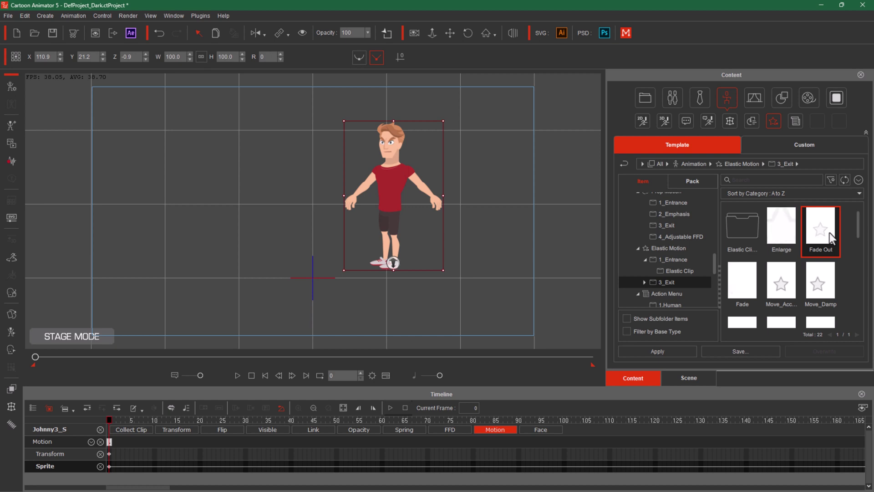
{"action": "left_click_drag", "start_coordinate": [829, 233], "coordinate": [385, 194]}
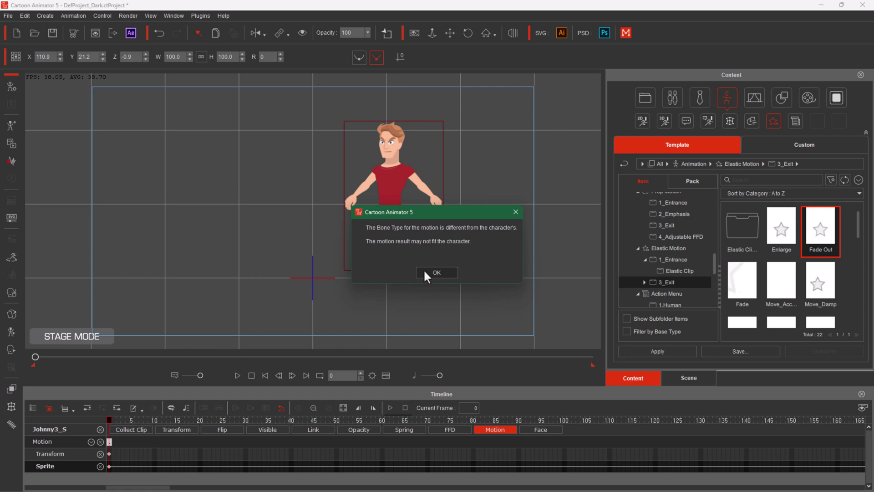
{"action": "left_click", "coordinate": [440, 270]}
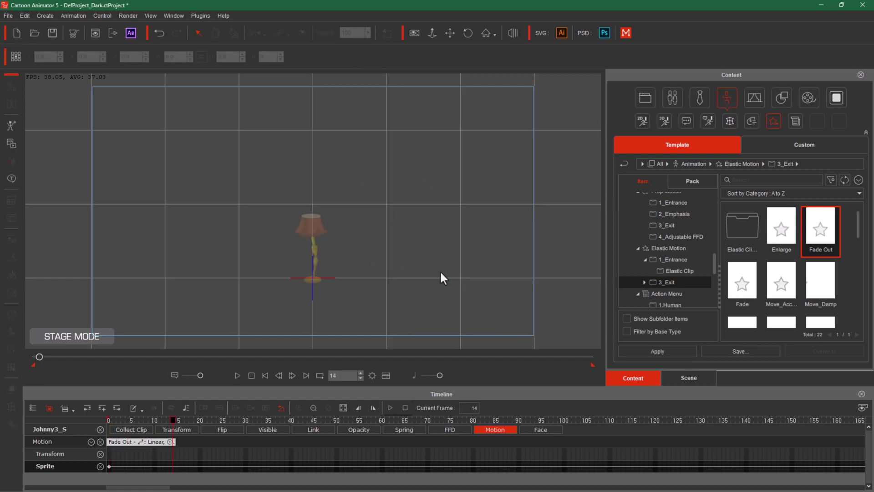
{"action": "left_click_drag", "start_coordinate": [175, 417], "coordinate": [131, 421]}
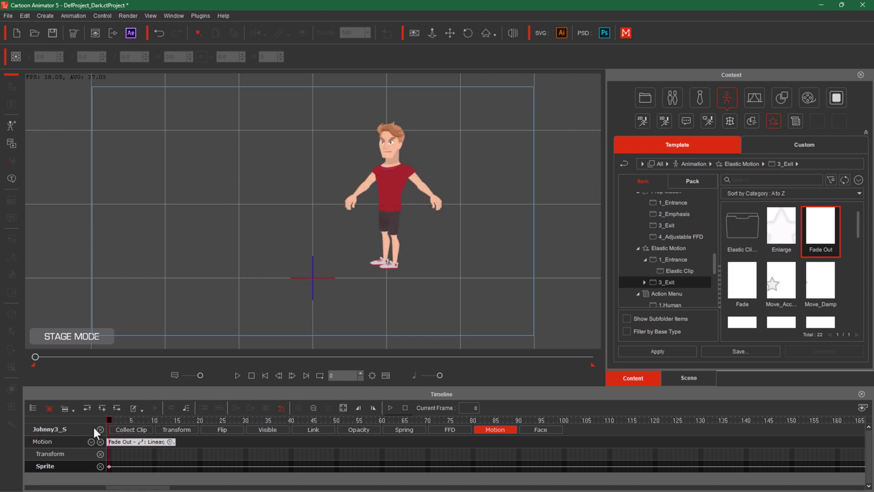
Step: Delete the Fade Out motion clip from the character's Motion track and return to frame 0
{"action": "left_click", "coordinate": [146, 442]}
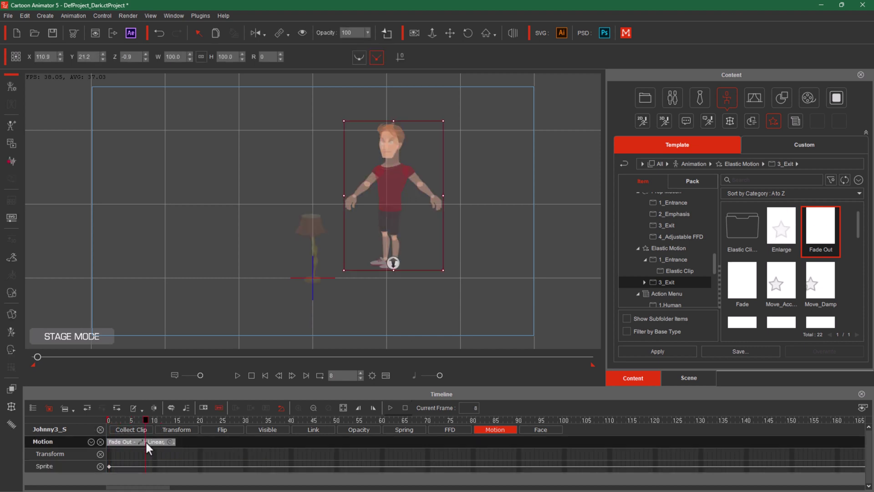
{"action": "key", "text": "Delete"}
{"action": "left_click_drag", "start_coordinate": [145, 418], "coordinate": [86, 428]}
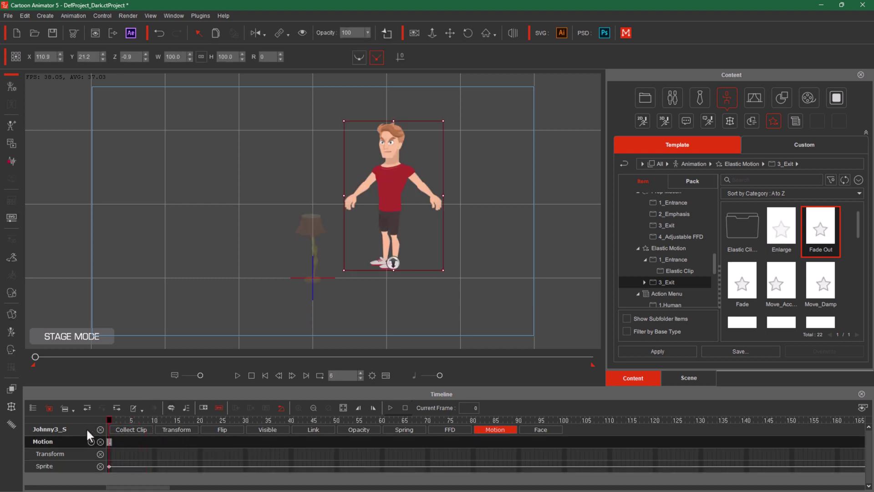
Step: Apply the Throw In template from the Elastic Motion 1_Entrance Elastic Clip folder to the character, accept the bone type notice and move to frame 35
{"action": "scroll", "coordinate": [796, 274], "scroll_direction": "down", "scroll_amount": 1}
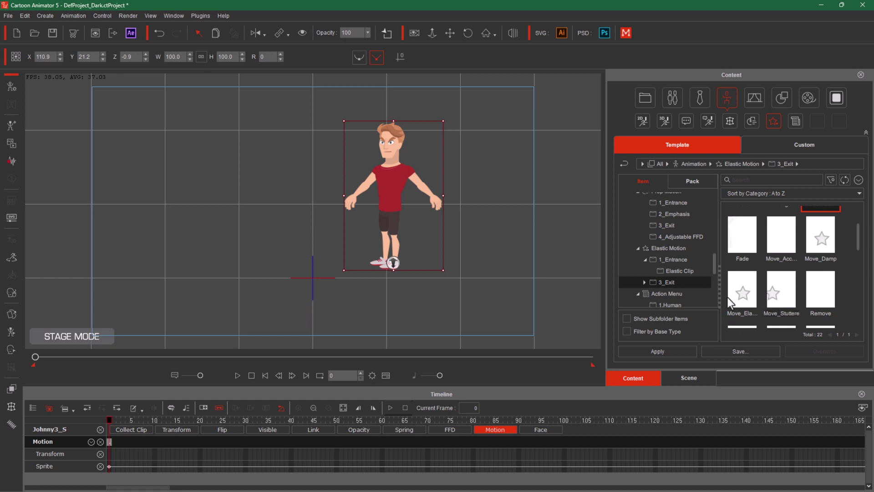
{"action": "scroll", "coordinate": [801, 299], "scroll_direction": "down", "scroll_amount": 1}
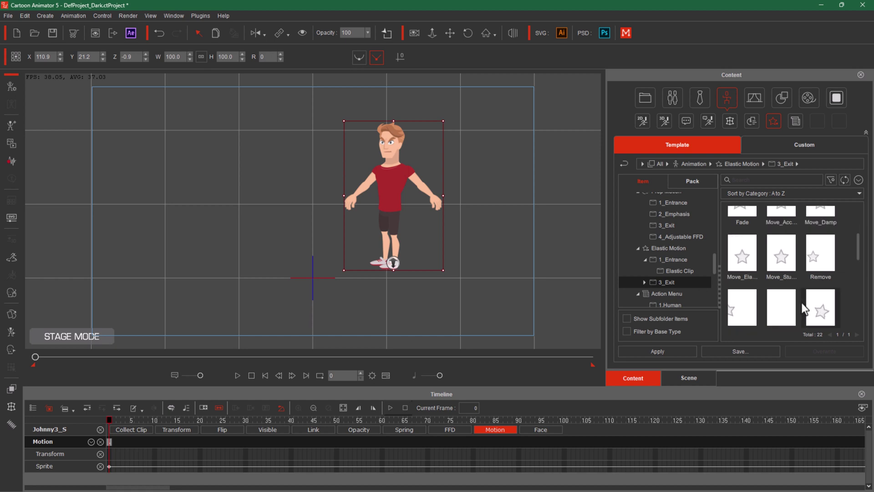
{"action": "left_click", "coordinate": [686, 270]}
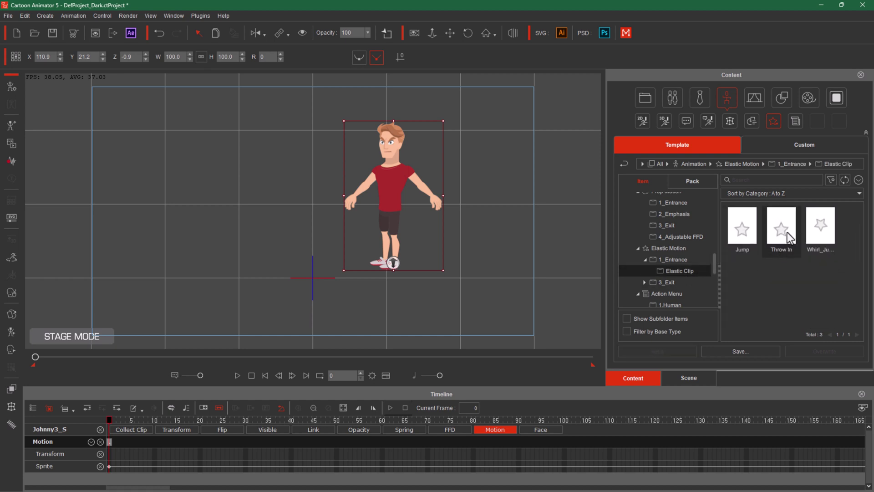
{"action": "left_click_drag", "start_coordinate": [787, 233], "coordinate": [394, 207]}
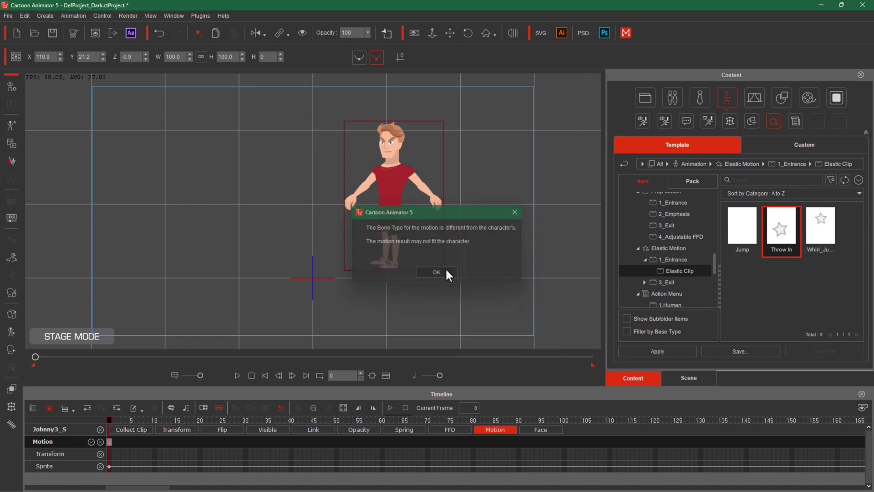
{"action": "left_click", "coordinate": [444, 272]}
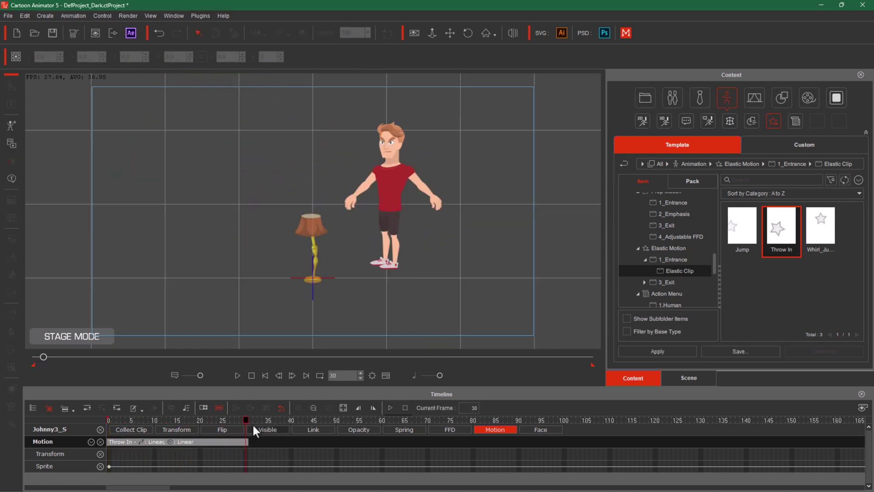
{"action": "left_click_drag", "start_coordinate": [245, 418], "coordinate": [265, 444]}
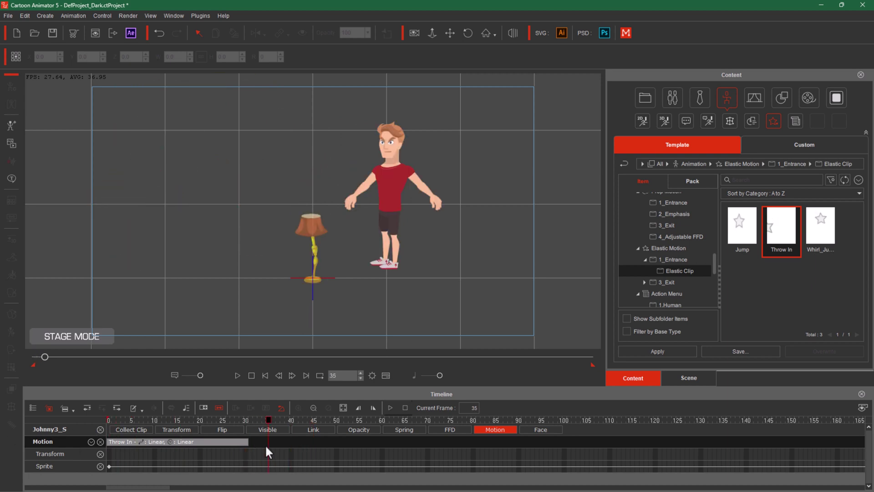